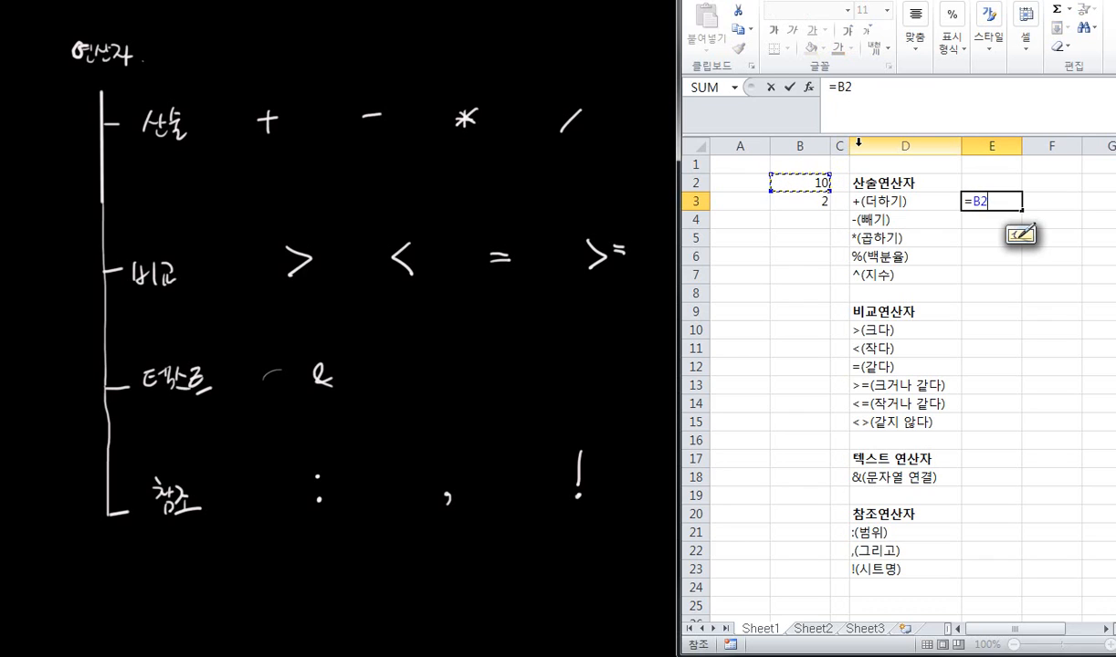
Complete the addition formula in cell E3 as =B2+B3
{"action": "type", "text": "+"}
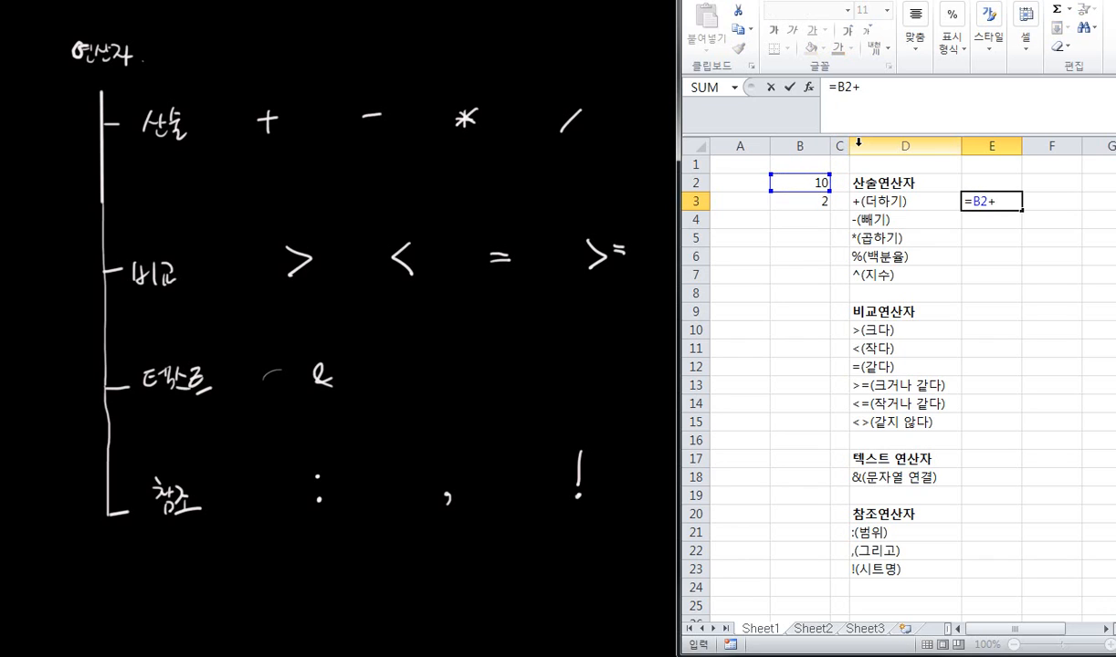
{"action": "type", "text": "B3"}
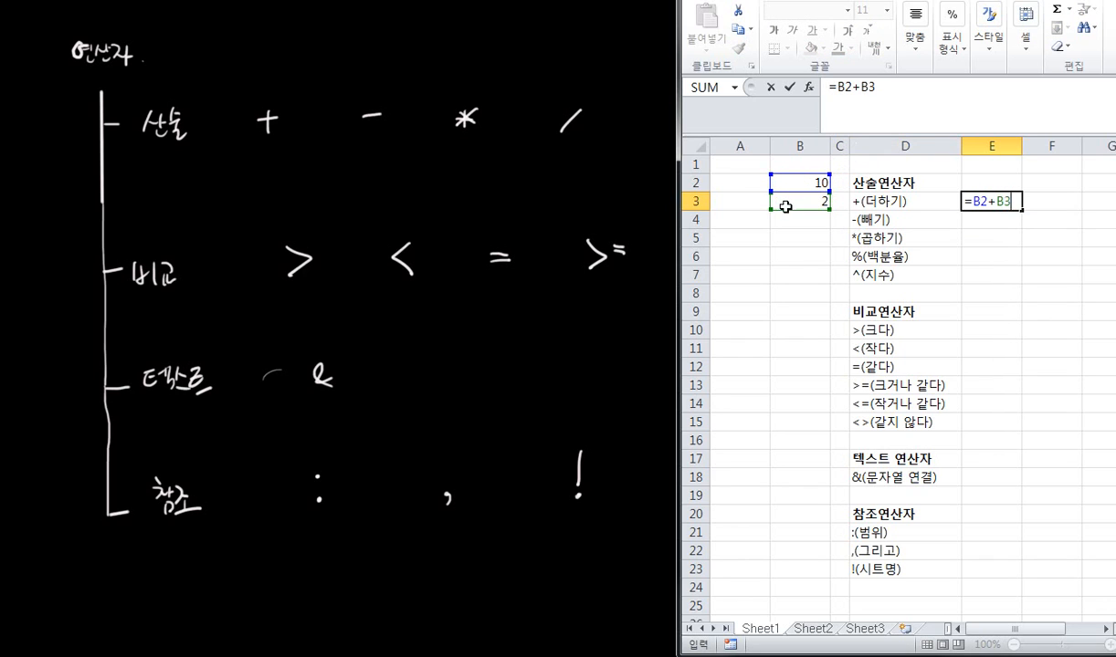
{"action": "key", "text": "Return"}
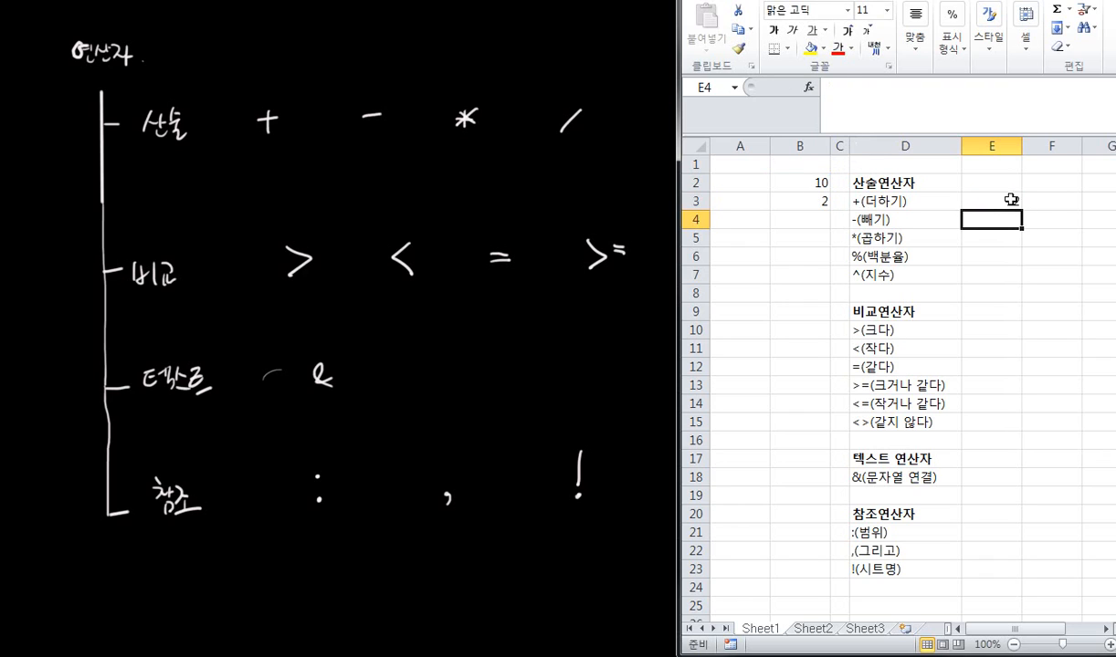
{"action": "left_click", "coordinate": [996, 200]}
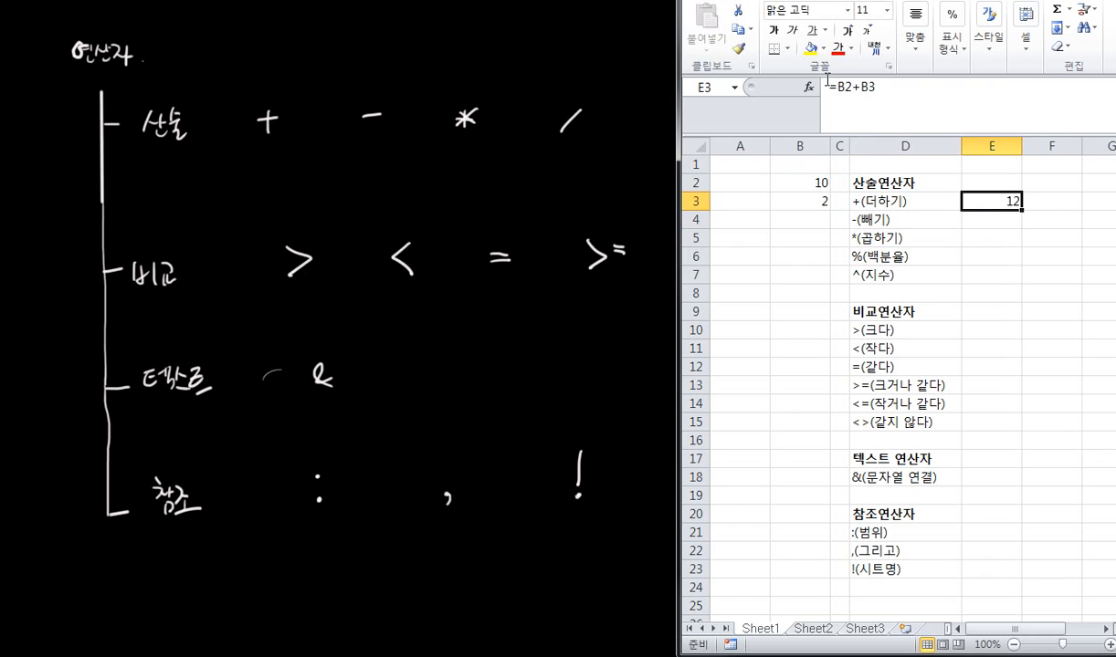
Enter the subtraction formula =B2-B3 in cell E4 and review it
{"action": "left_click", "coordinate": [989, 219]}
{"action": "left_click", "coordinate": [996, 200]}
{"action": "left_click", "coordinate": [1013, 222]}
{"action": "type", "text": "="}
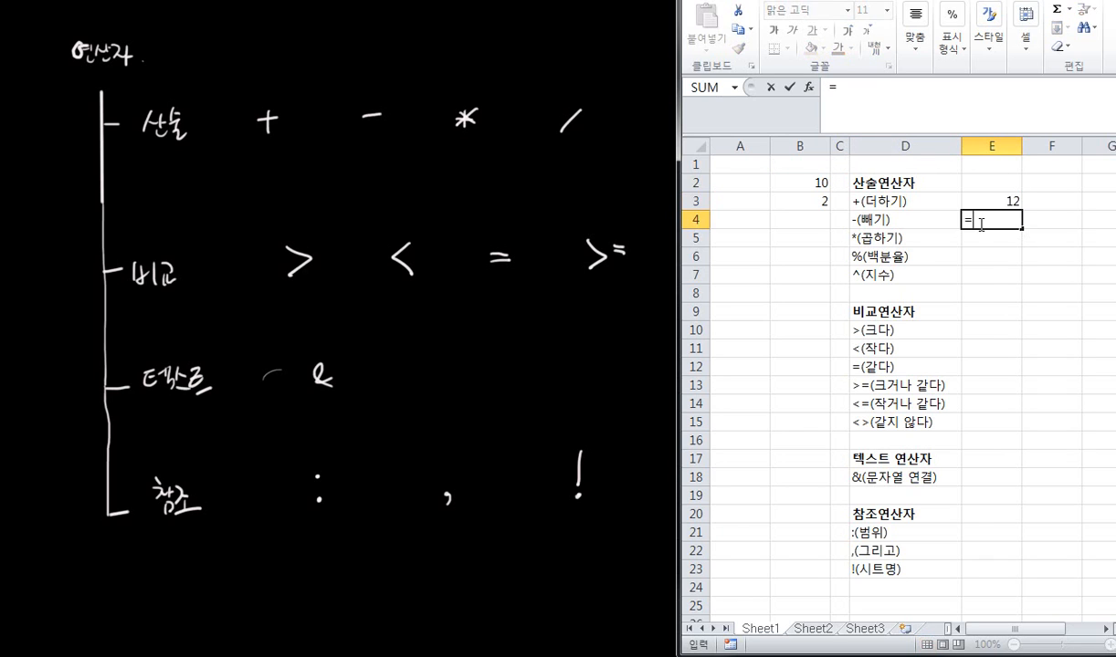
{"action": "left_click", "coordinate": [820, 184]}
{"action": "type", "text": "-"}
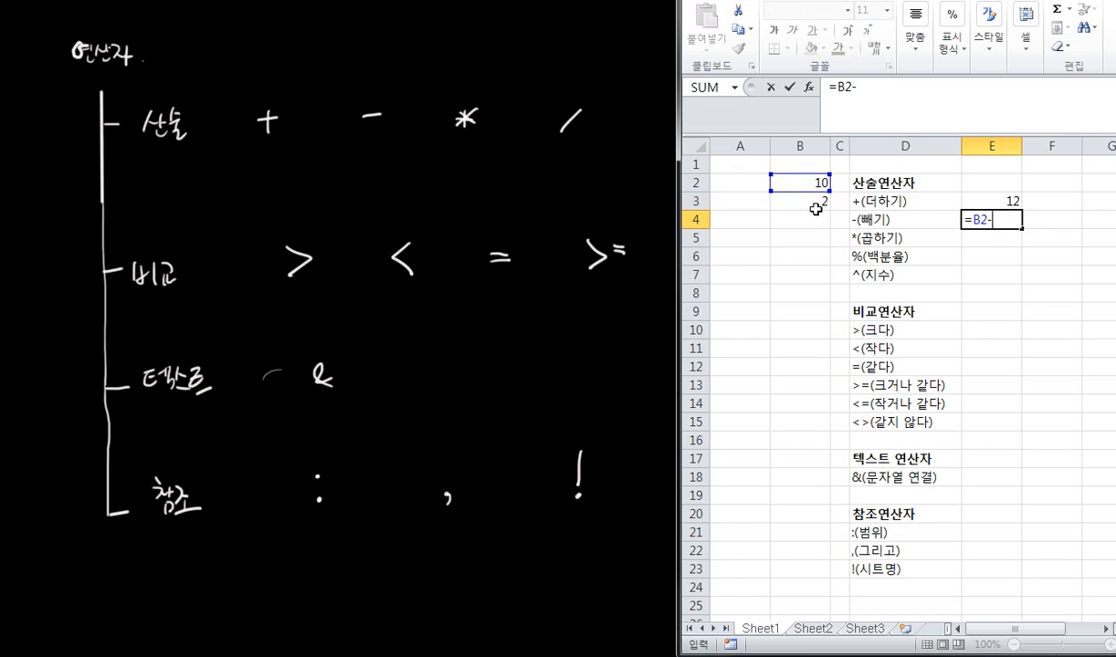
{"action": "left_click", "coordinate": [804, 202]}
{"action": "key", "text": "Return"}
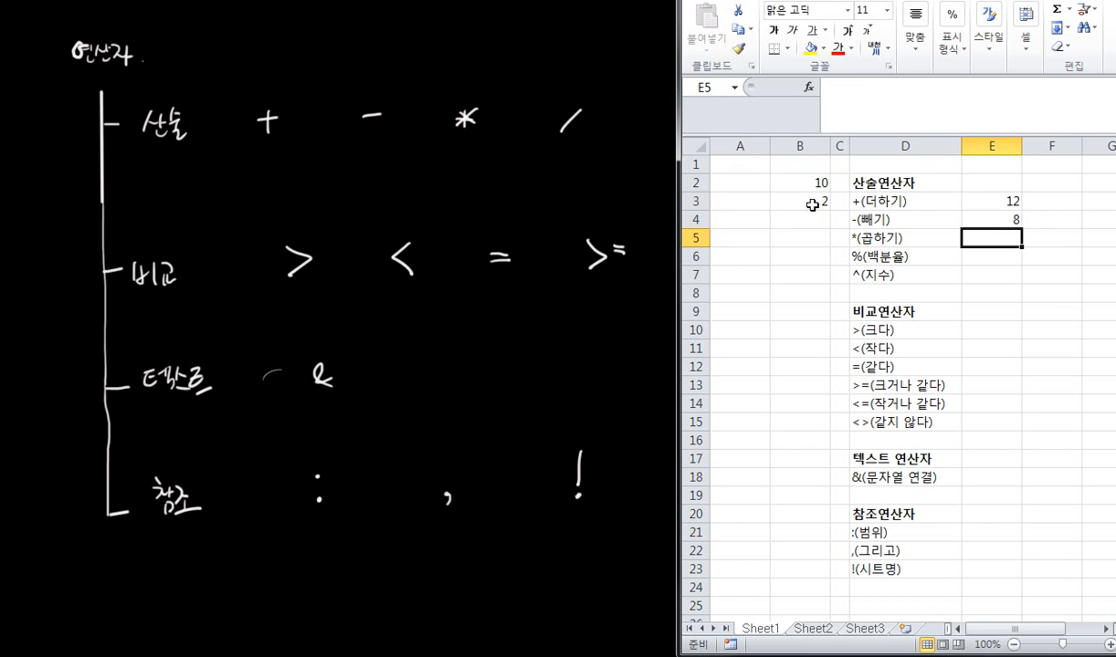
{"action": "left_click", "coordinate": [1010, 220]}
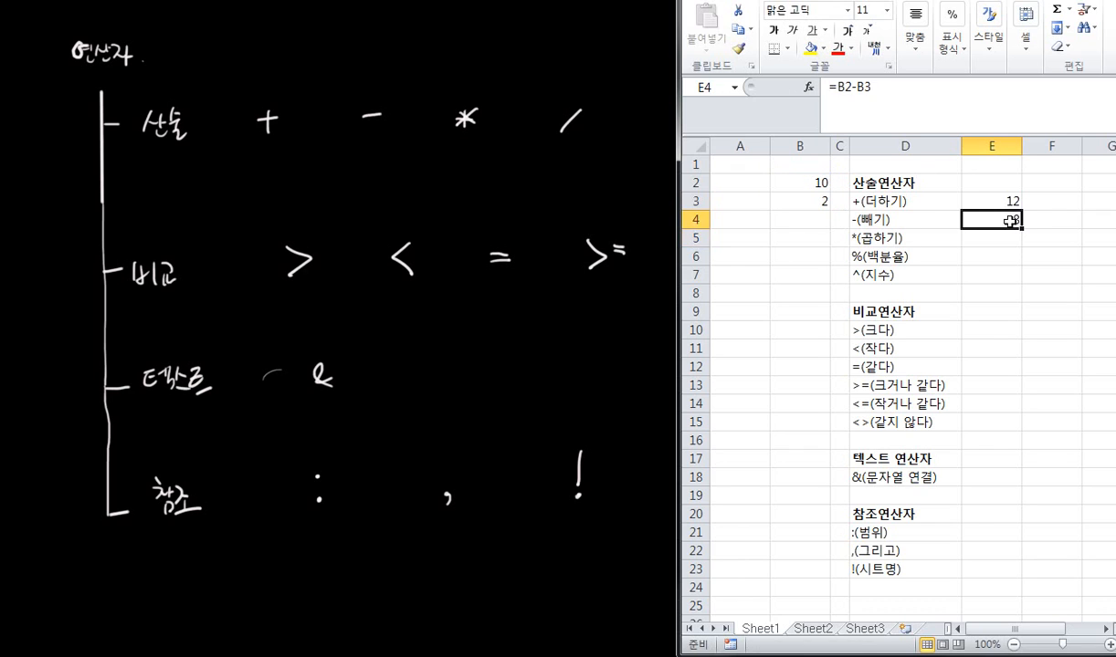
Enter the multiplication formula =b2*b3 in cell E5
{"action": "left_click", "coordinate": [990, 236]}
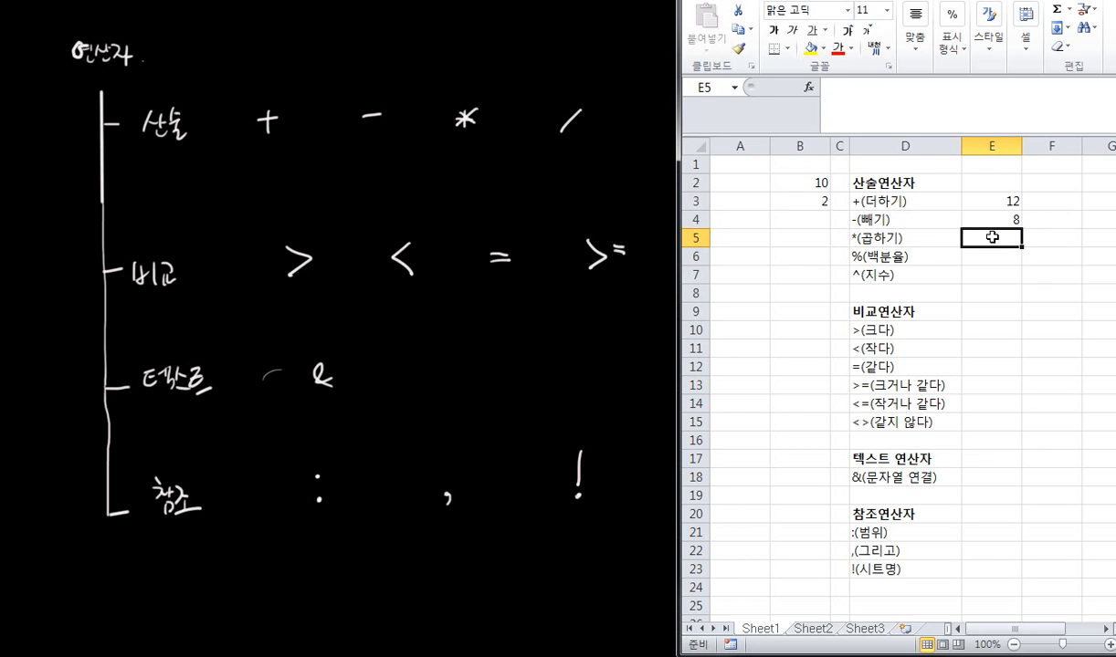
{"action": "type", "text": "=b2"}
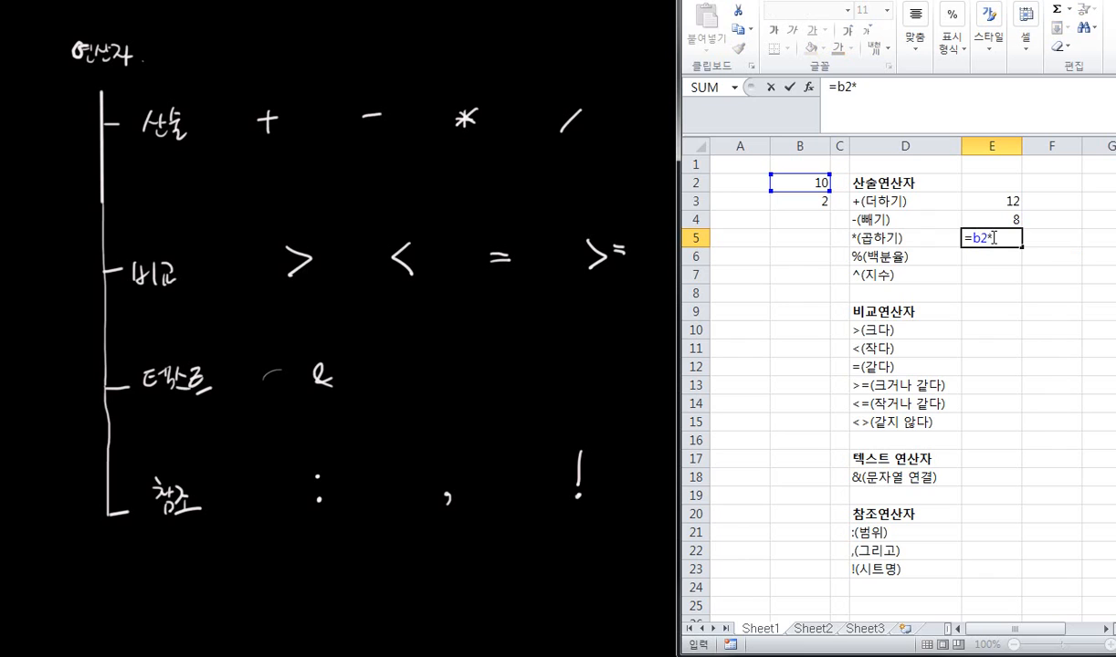
{"action": "type", "text": "*b3"}
{"action": "key", "text": "Return"}
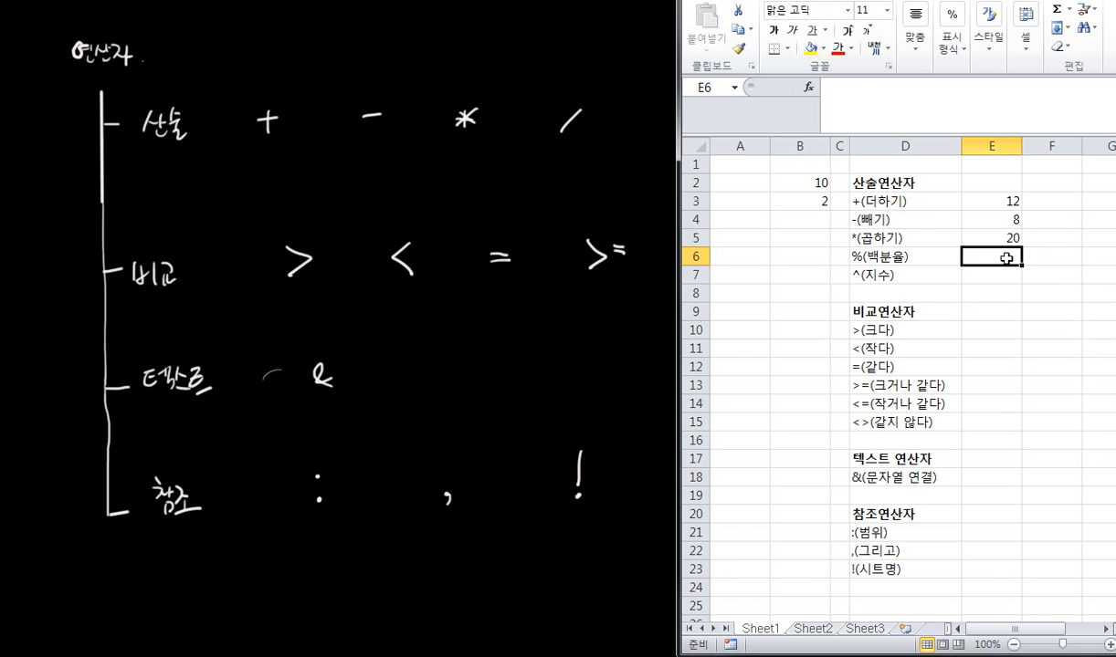
{"action": "key", "text": "Up"}
Try to enter the percent formula =b2%b3 in cell E6
{"action": "key", "text": "Down"}
{"action": "type", "text": "="}
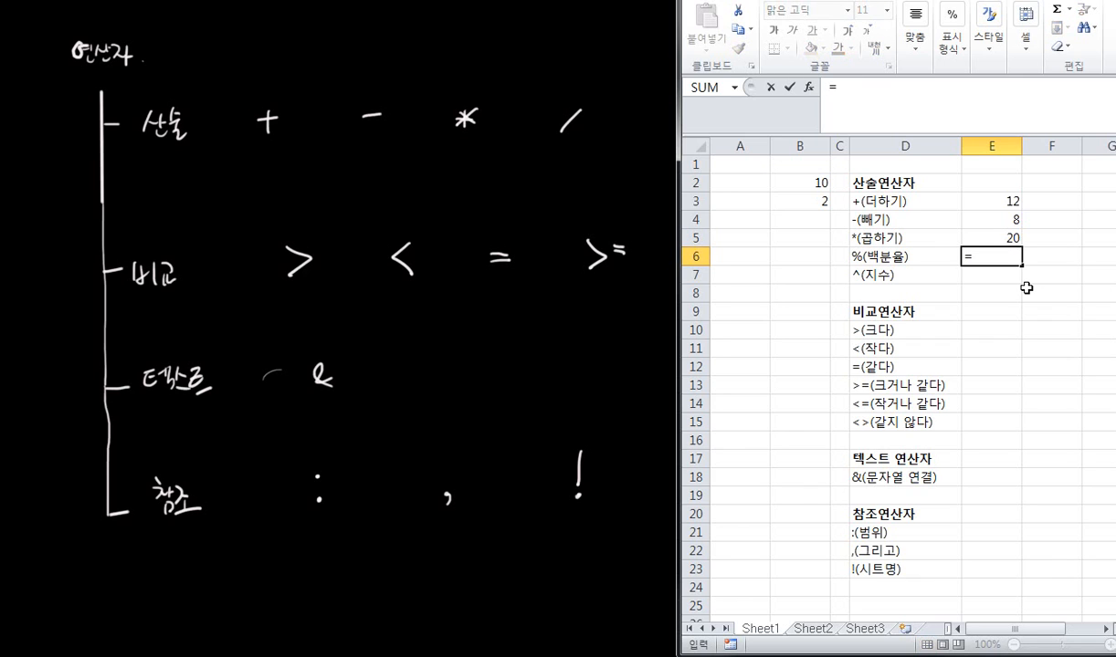
{"action": "type", "text": "b2%b3"}
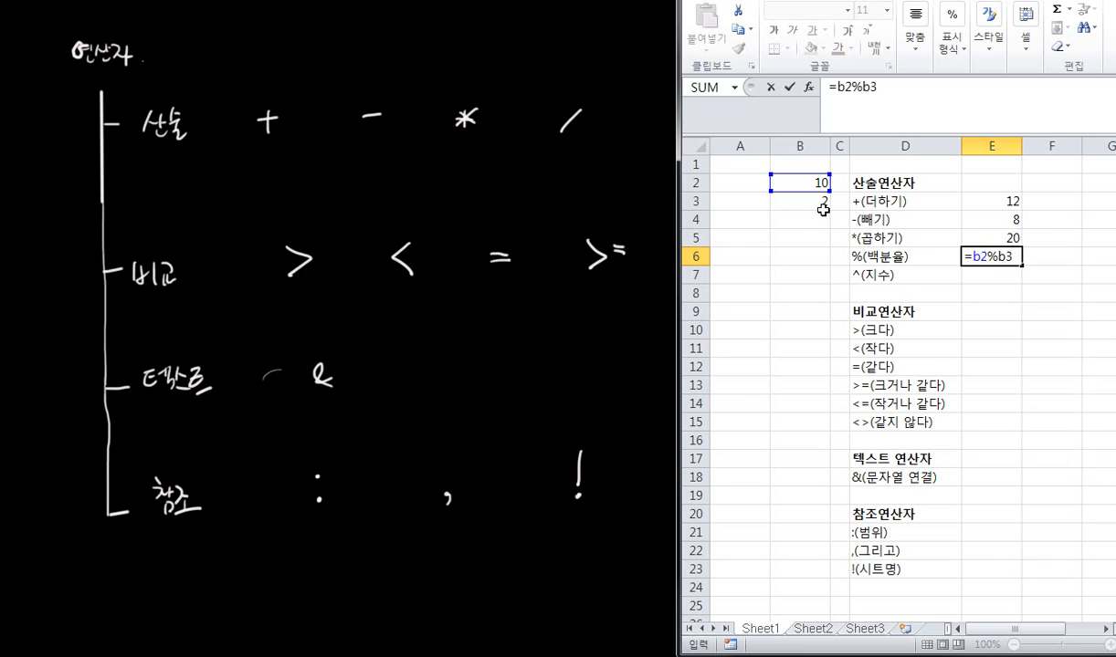
{"action": "key", "text": "Return"}
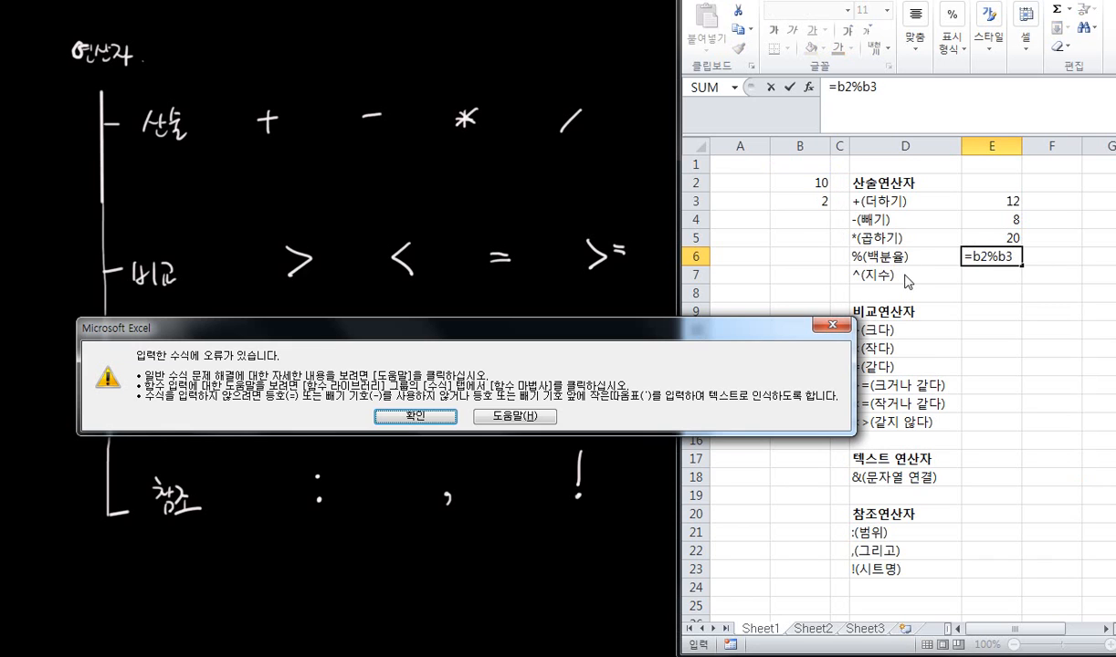
{"action": "left_click", "coordinate": [417, 415]}
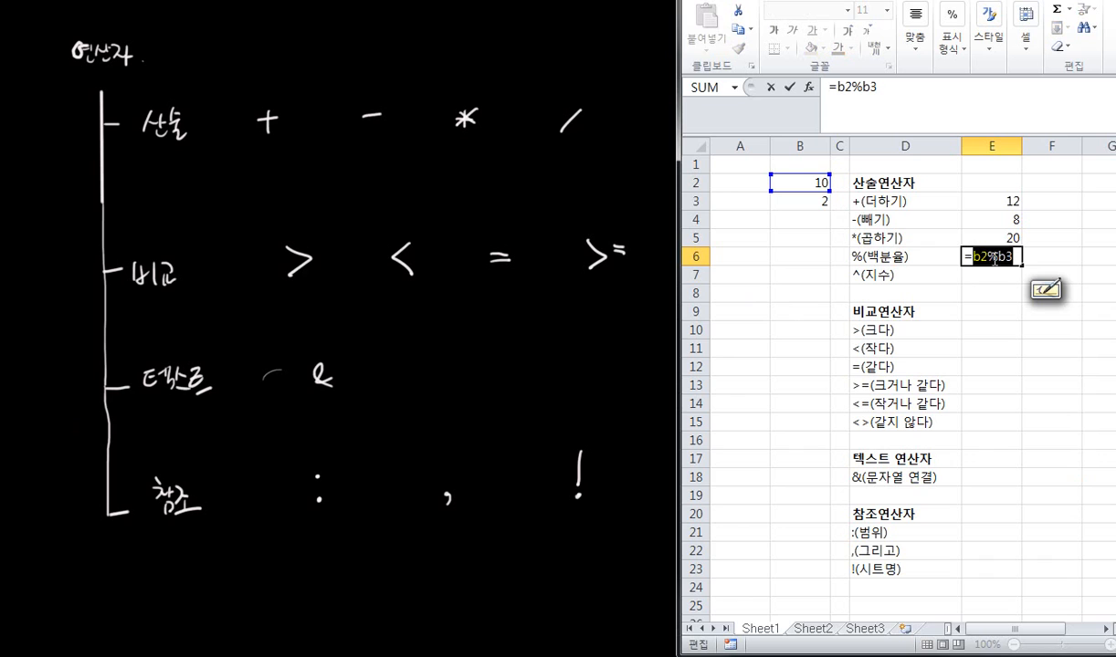
{"action": "key", "text": "Return"}
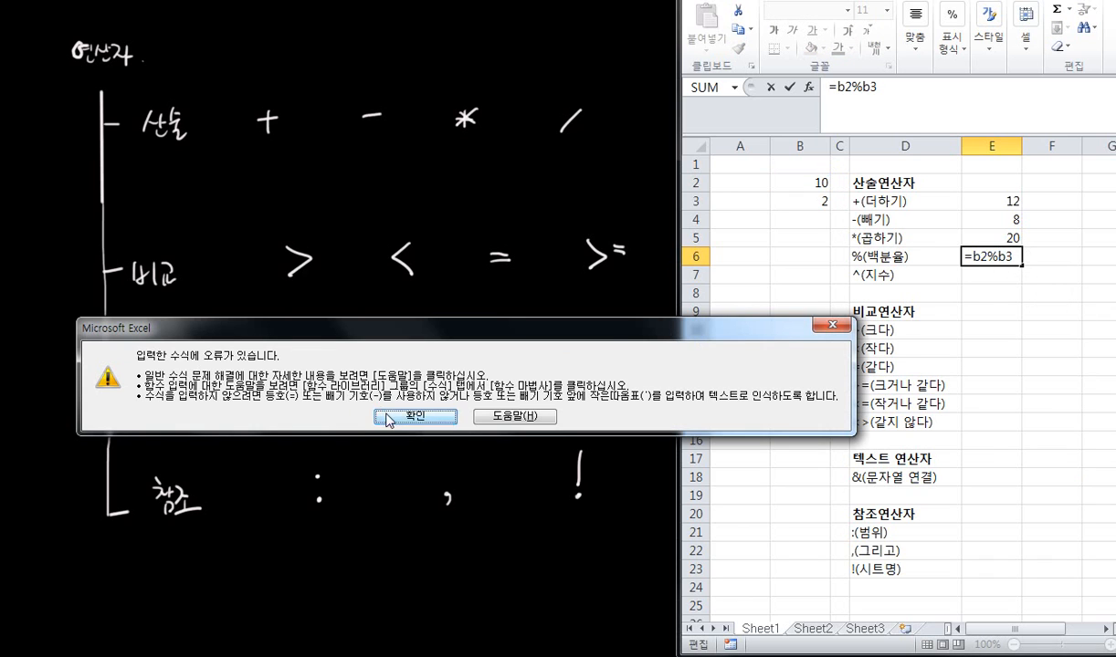
{"action": "left_click", "coordinate": [415, 416]}
Try the formula =b2%2 in cell E6 instead, and cancel the entry
{"action": "key", "text": "End"}
{"action": "key", "text": "BackSpace"}
{"action": "key", "text": "BackSpace"}
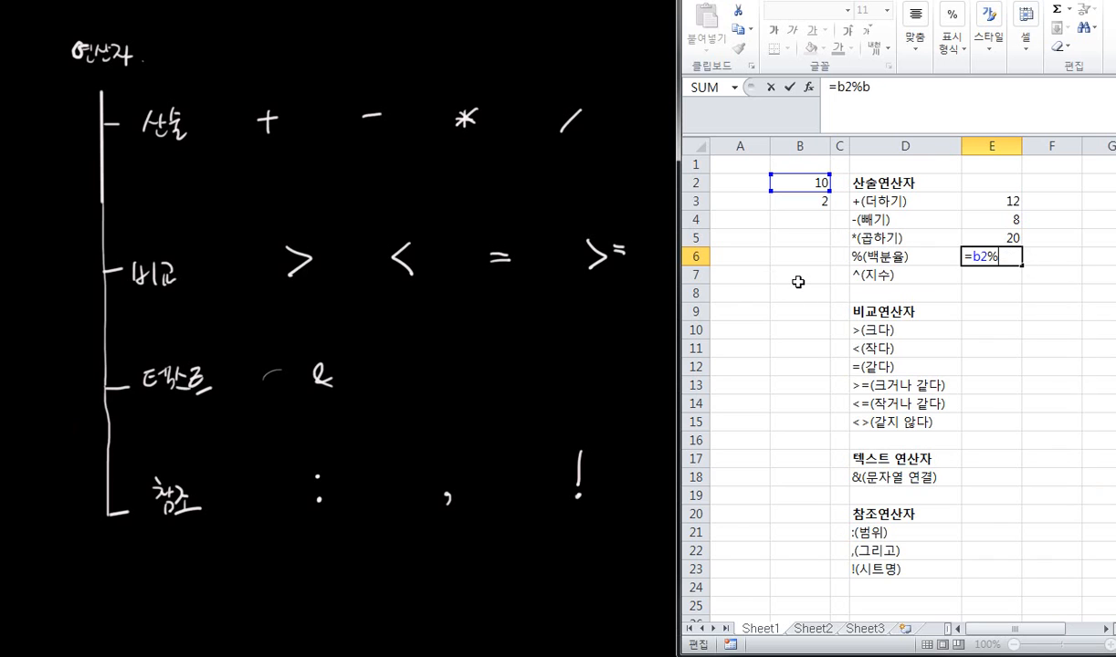
{"action": "key", "text": "Return"}
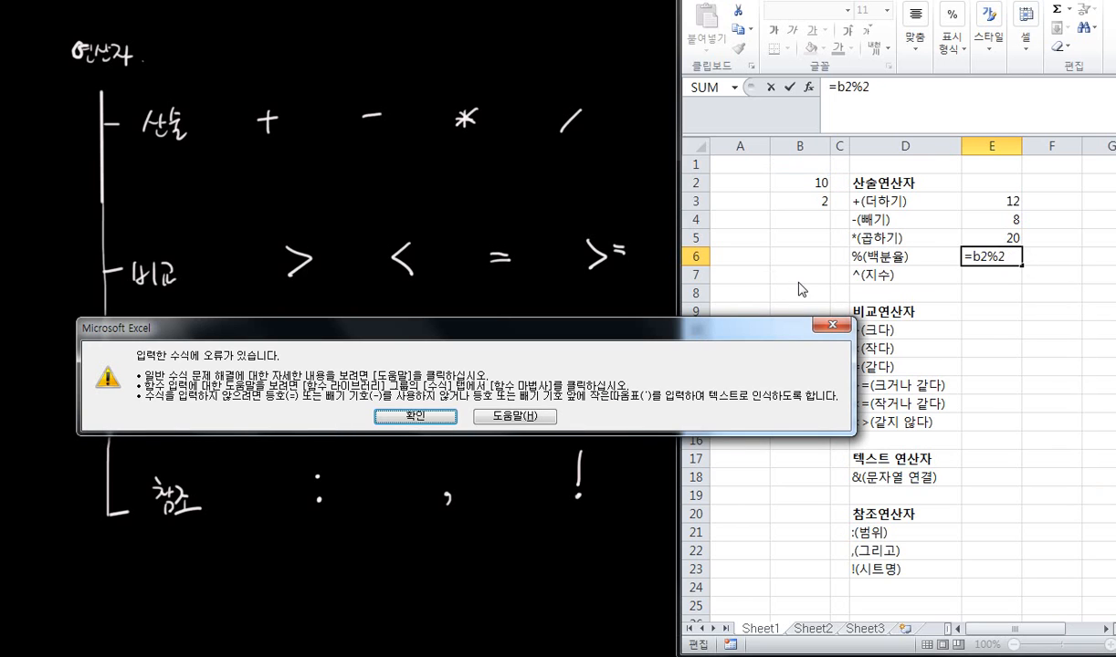
{"action": "key", "text": "Return"}
{"action": "key", "text": "End"}
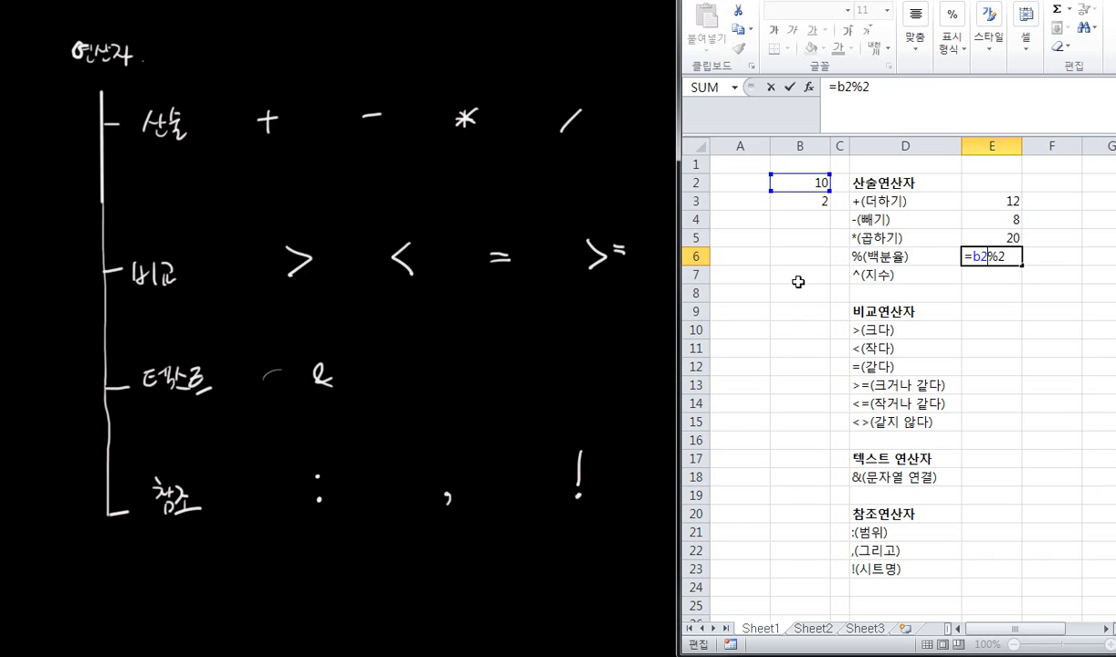
{"action": "key", "text": "Left"}
{"action": "key", "text": "Escape"}
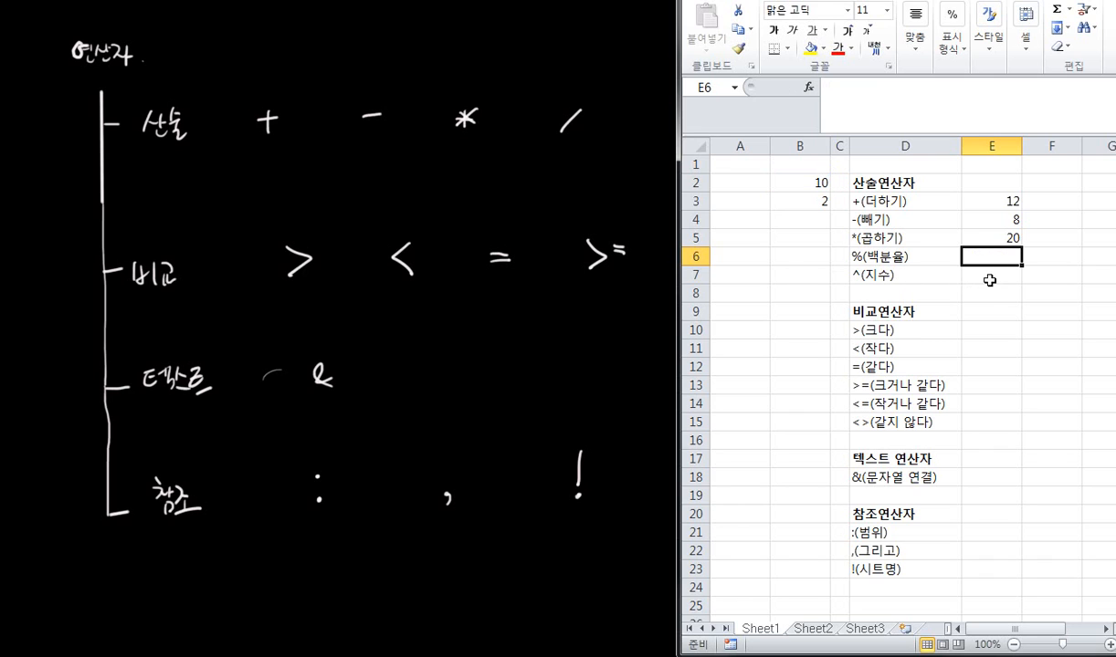
Enter the percent formula =B2*B3% in cell E6
{"action": "type", "text": "="}
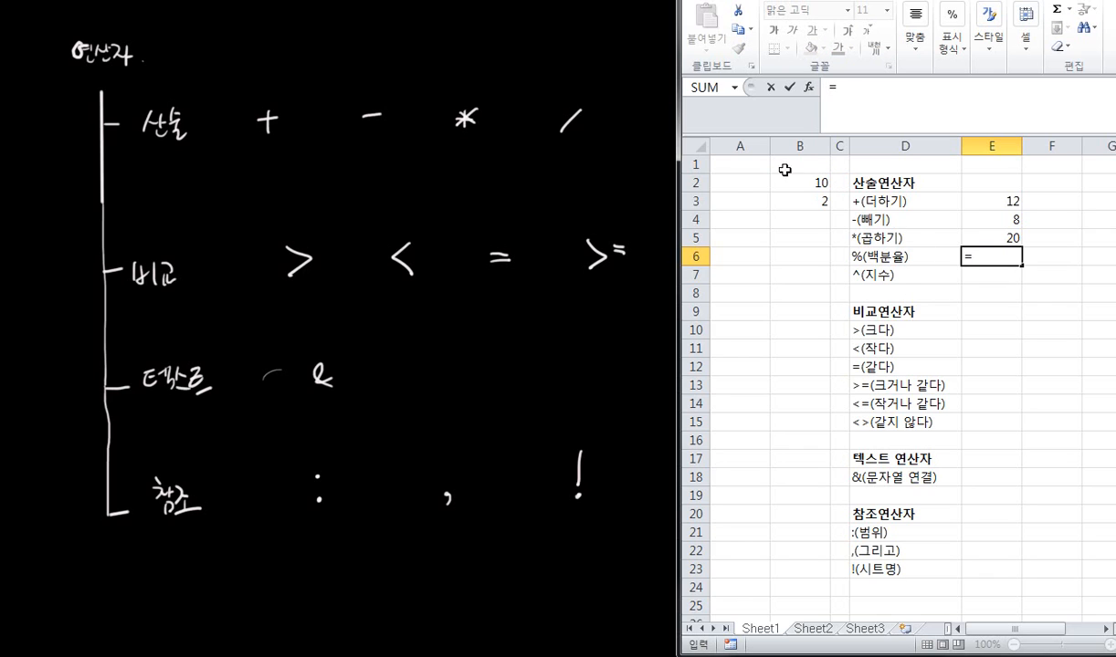
{"action": "left_click", "coordinate": [815, 180]}
{"action": "type", "text": "*"}
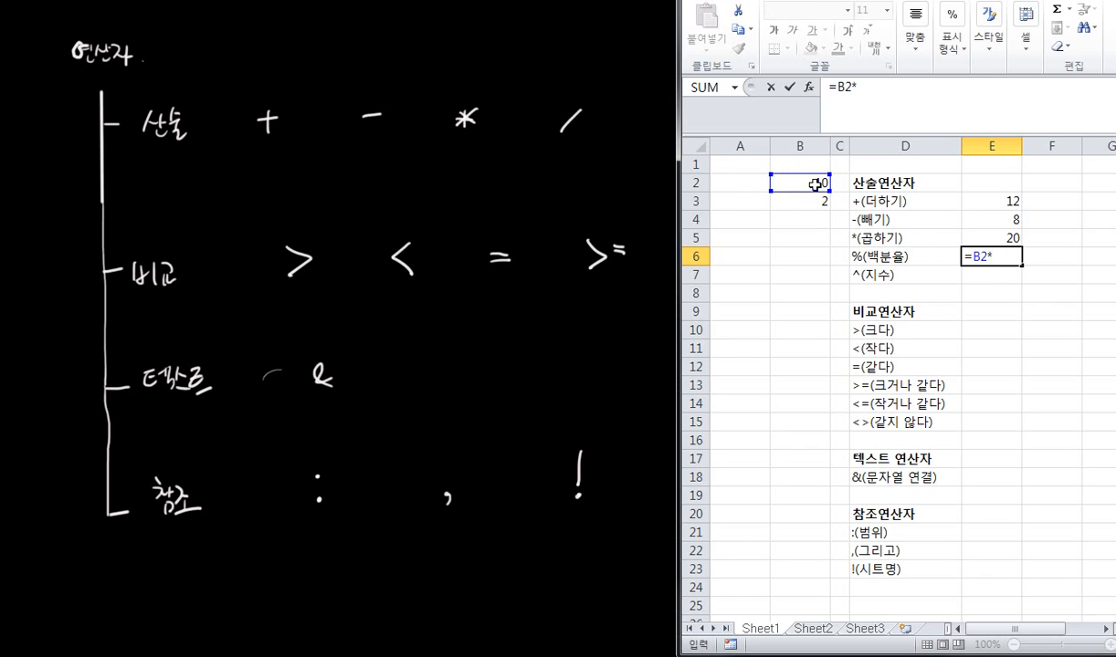
{"action": "left_click", "coordinate": [818, 199]}
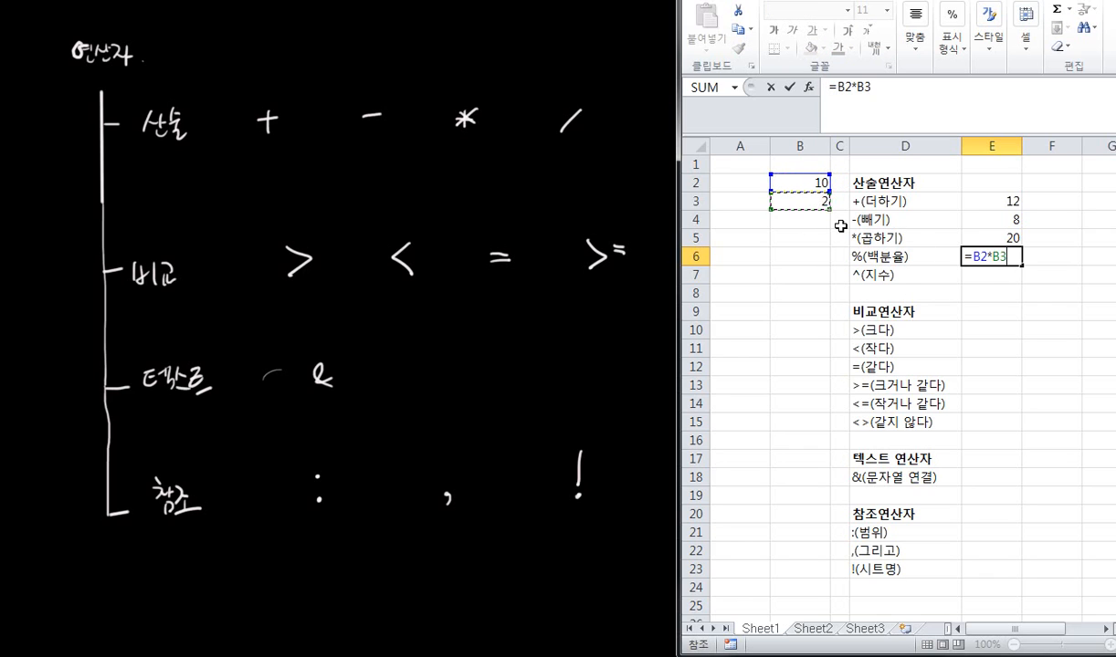
{"action": "type", "text": "%"}
{"action": "key", "text": "Return"}
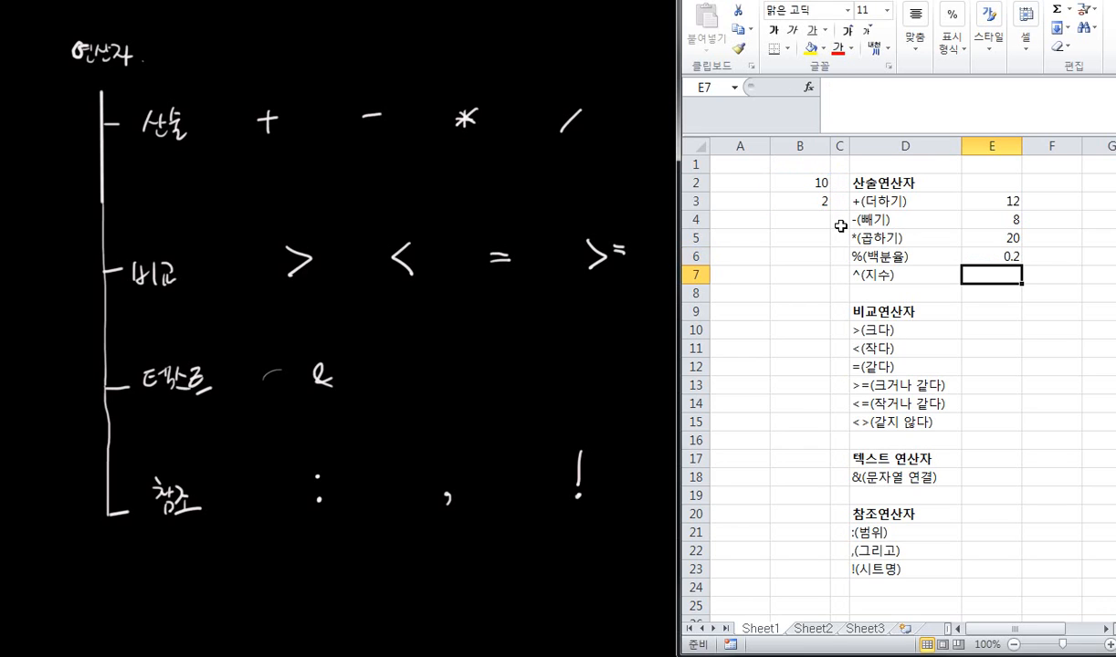
Replace the formula in cell E6 with =B2*2%, using a constant percentage
{"action": "key", "text": "Up"}
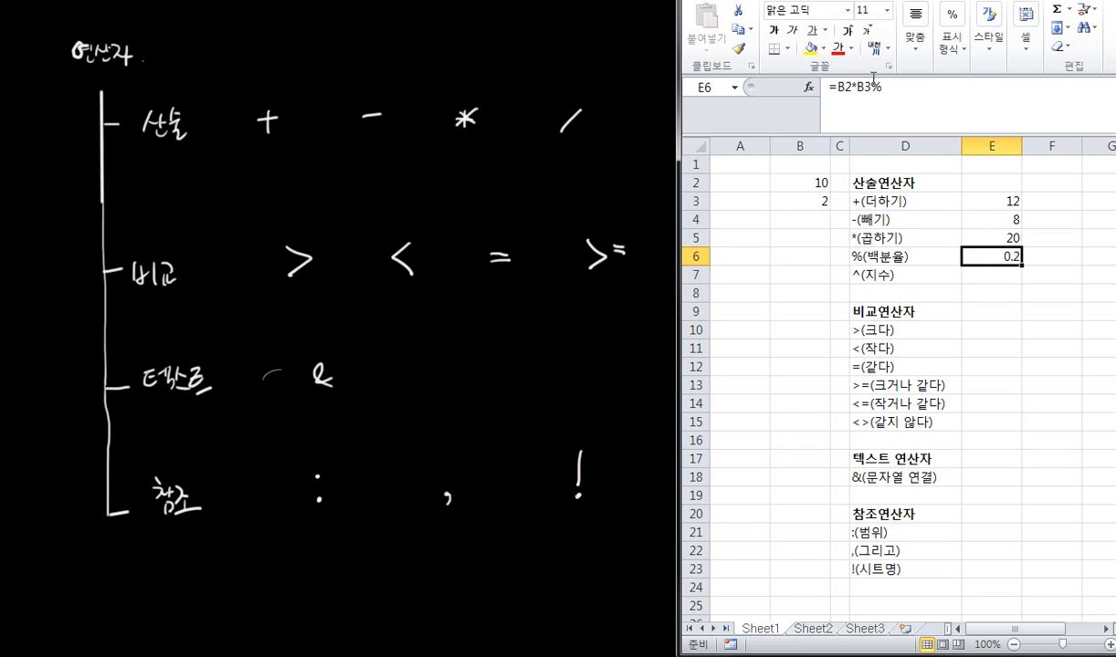
{"action": "type", "text": "="}
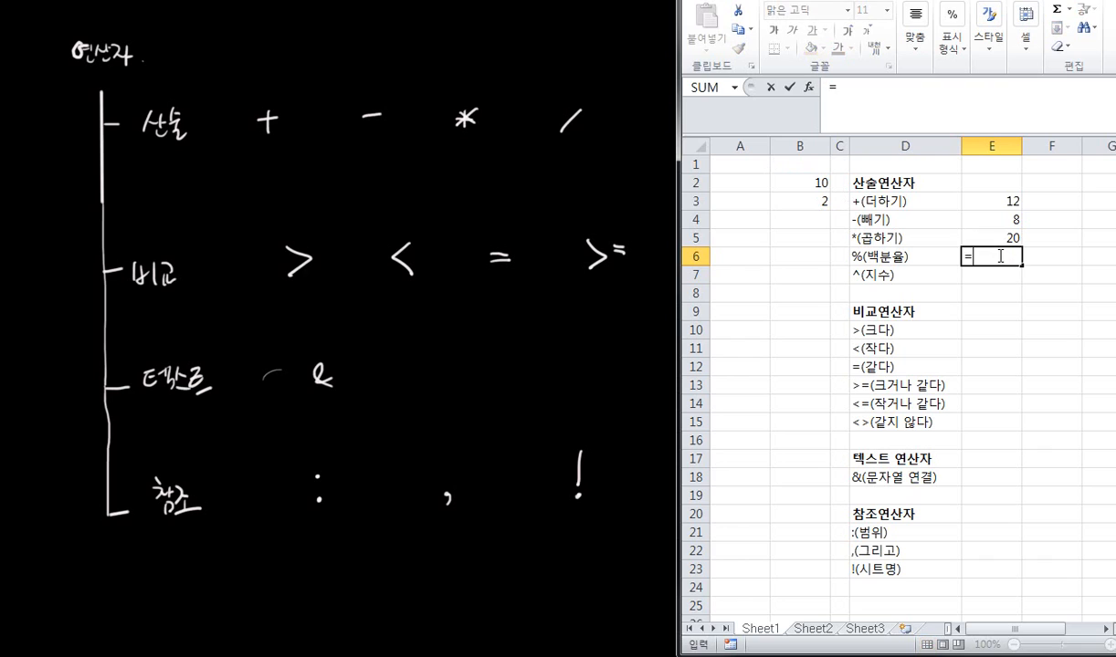
{"action": "left_click", "coordinate": [785, 184]}
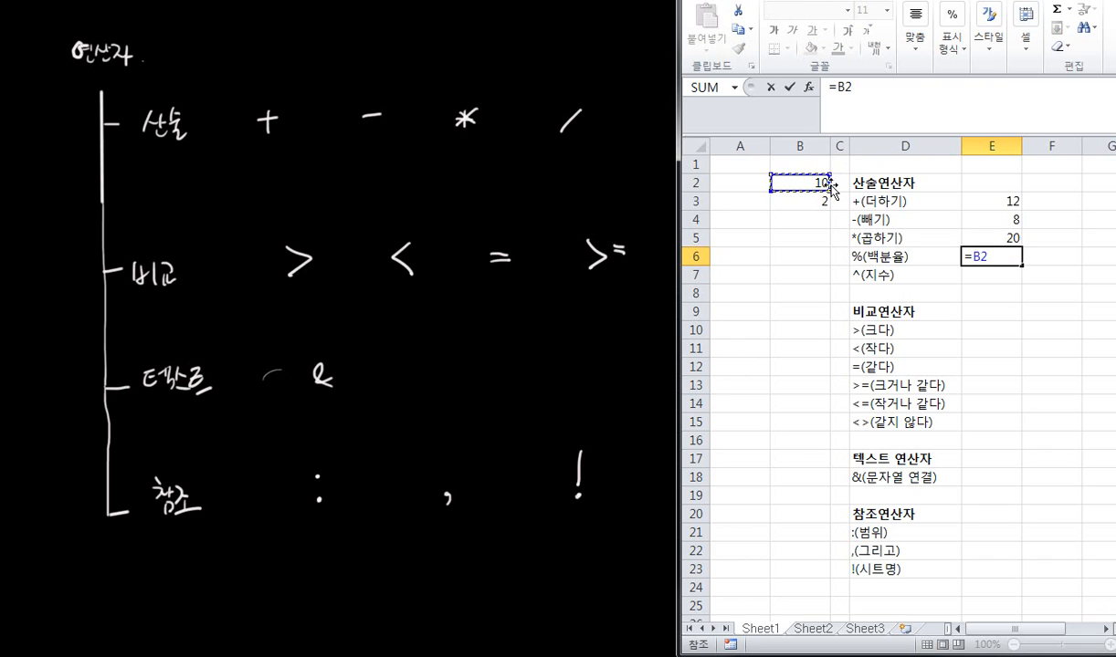
{"action": "type", "text": "*2%"}
{"action": "key", "text": "Return"}
Change the formula in cell E6 to =B2*B3%, using the cell reference for the percentage
{"action": "left_click", "coordinate": [997, 253]}
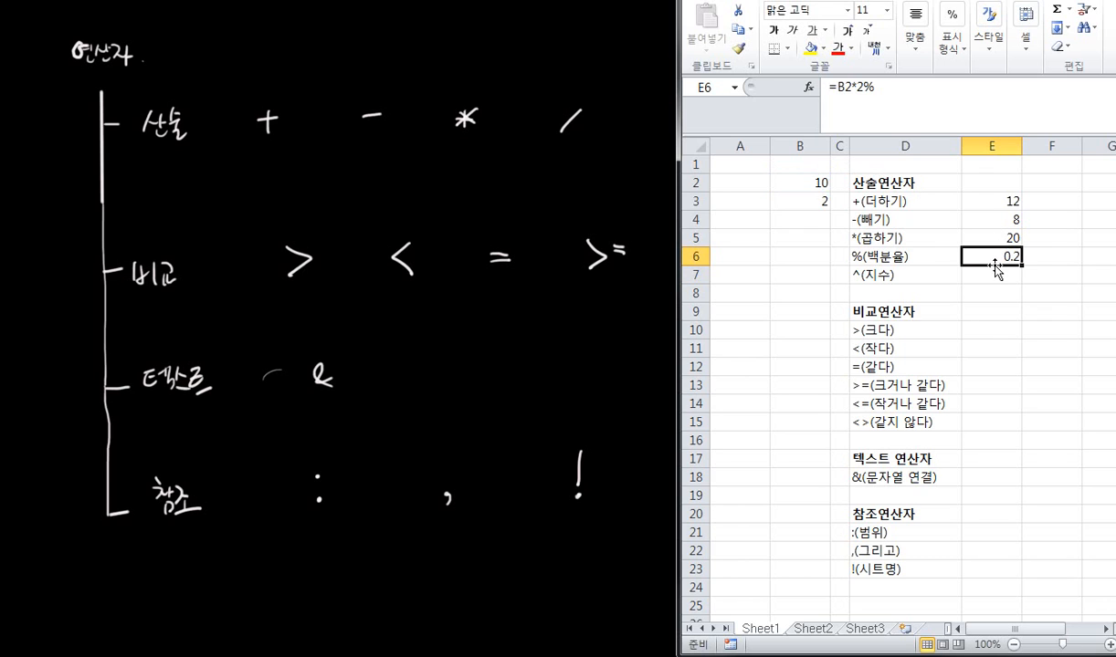
{"action": "type", "text": "="}
{"action": "left_click", "coordinate": [794, 182]}
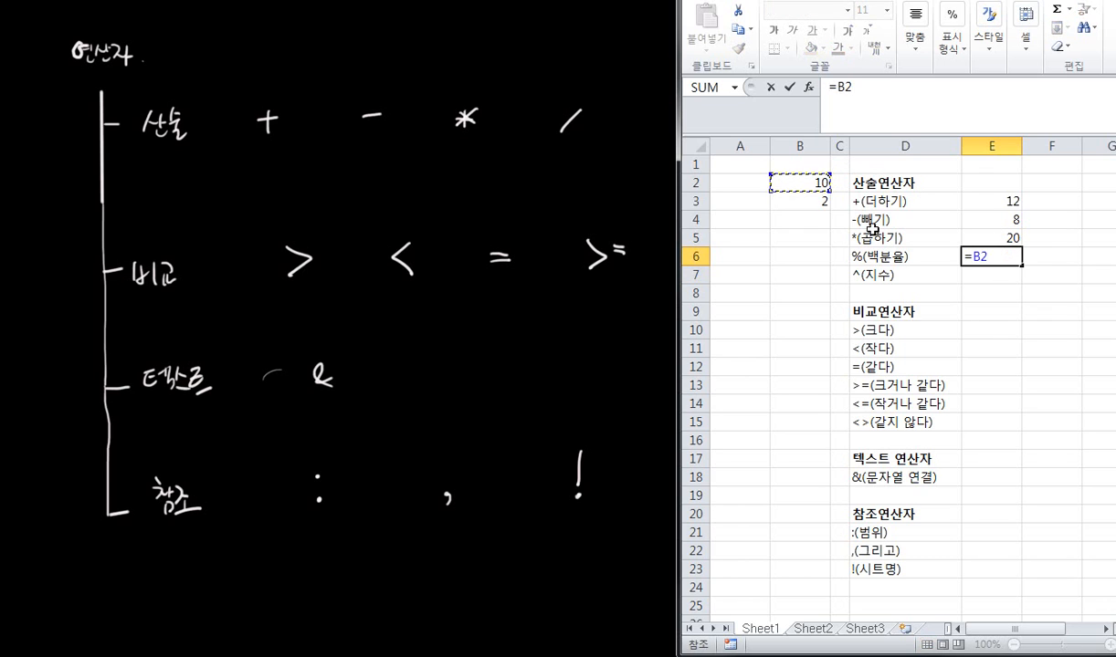
{"action": "type", "text": "*"}
{"action": "left_click", "coordinate": [796, 201]}
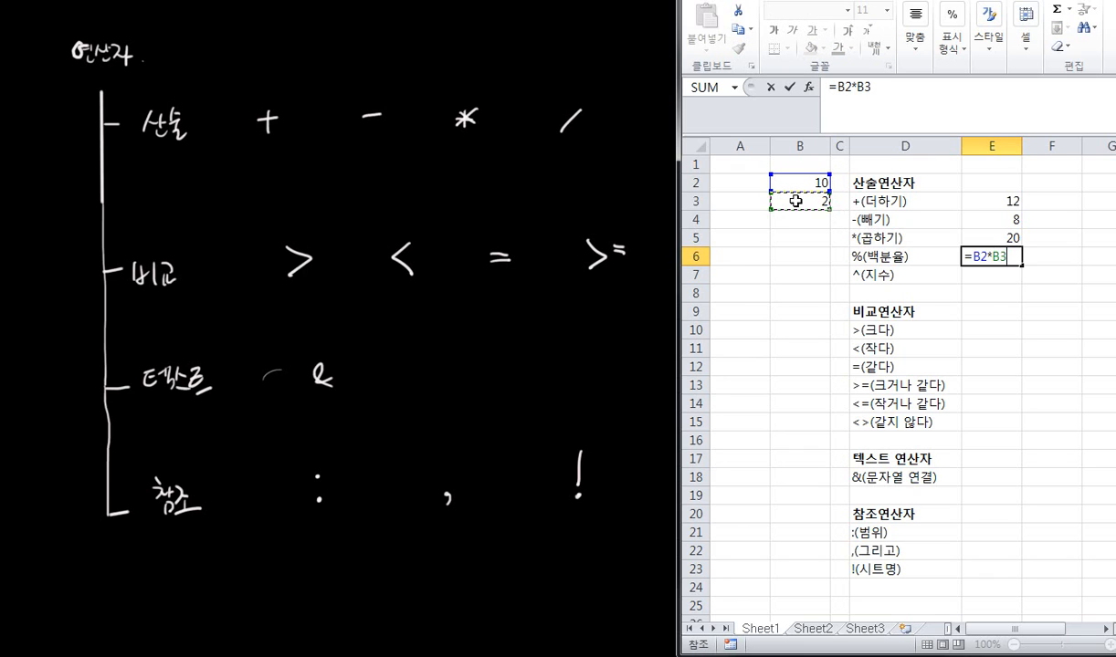
{"action": "type", "text": "%"}
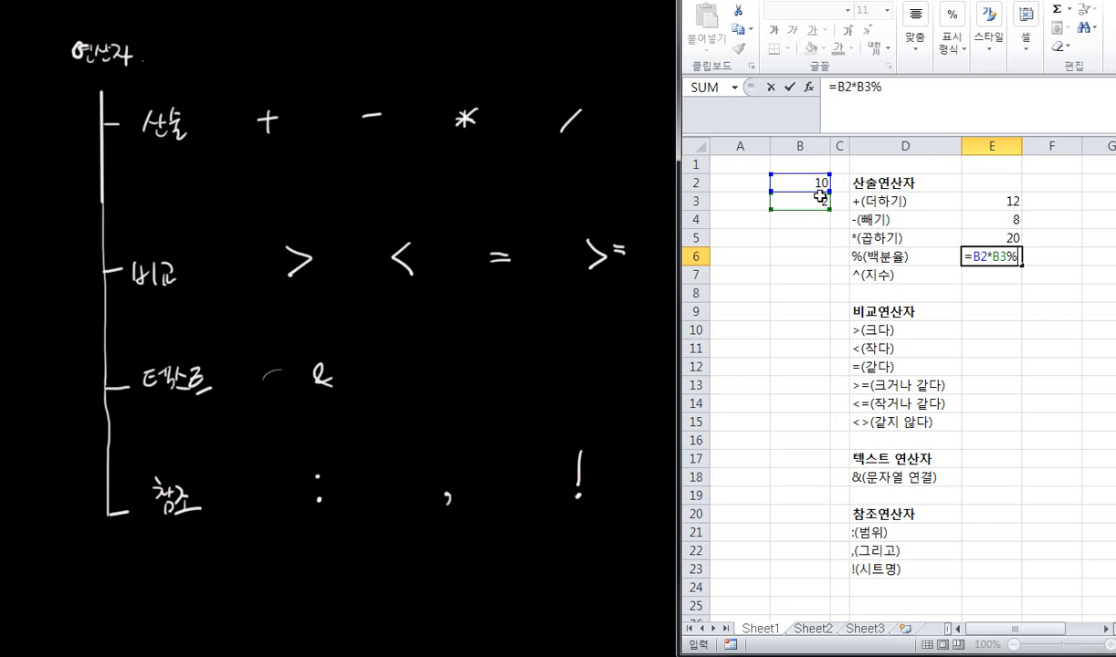
{"action": "key", "text": "Return"}
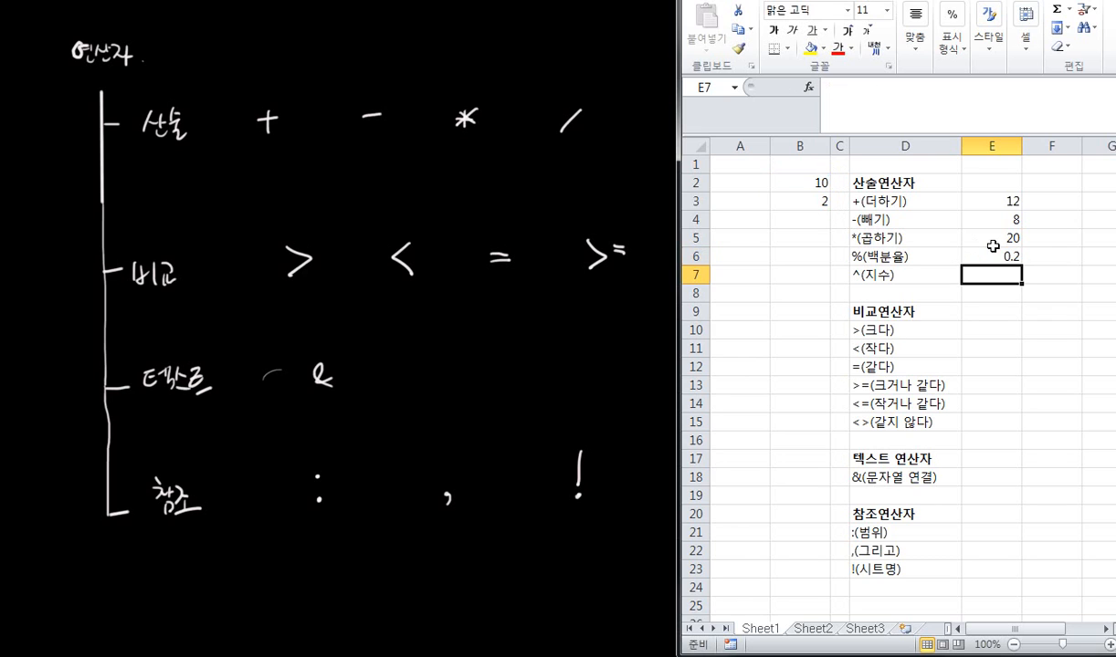
Apply the percent number format to the result in cell E6
{"action": "left_click", "coordinate": [1004, 253]}
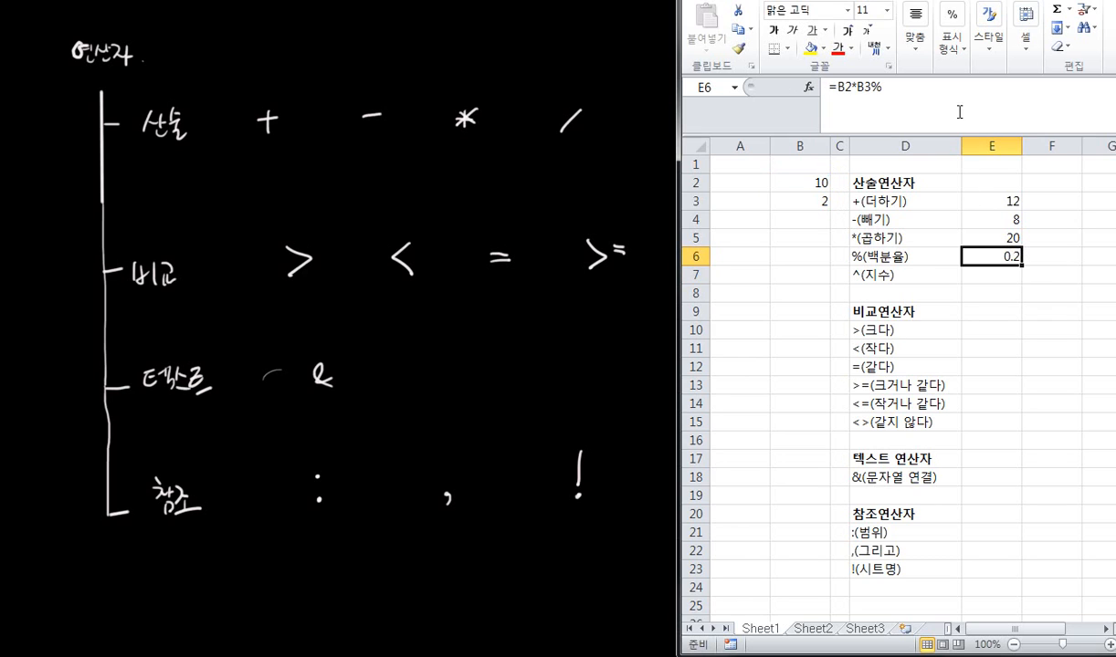
{"action": "left_click", "coordinate": [952, 18]}
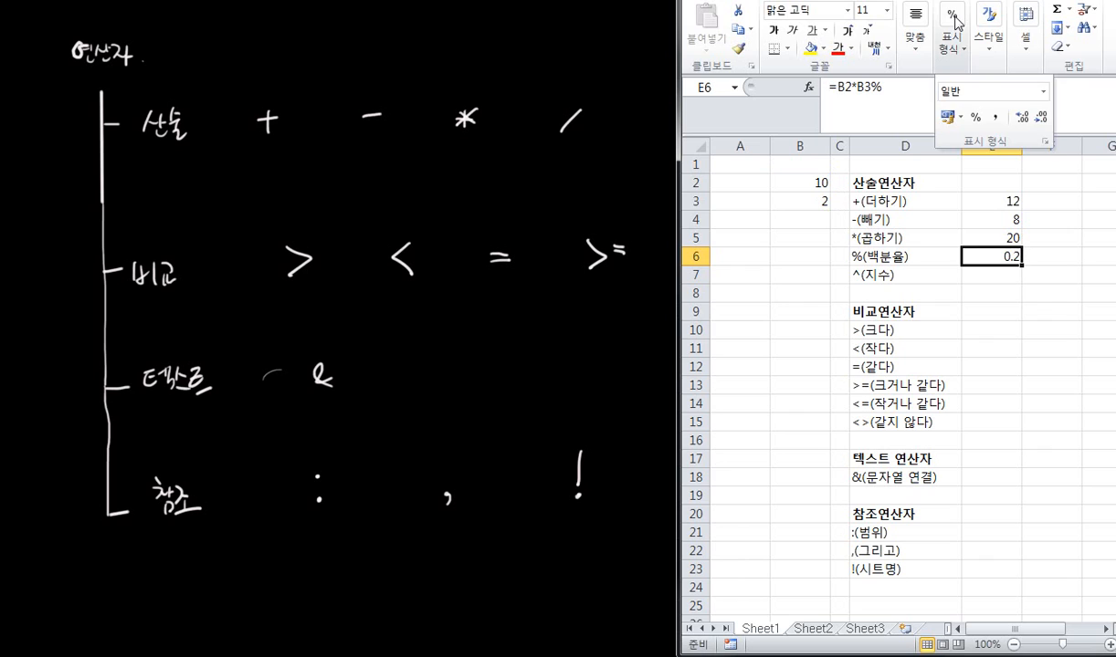
{"action": "left_click", "coordinate": [975, 117]}
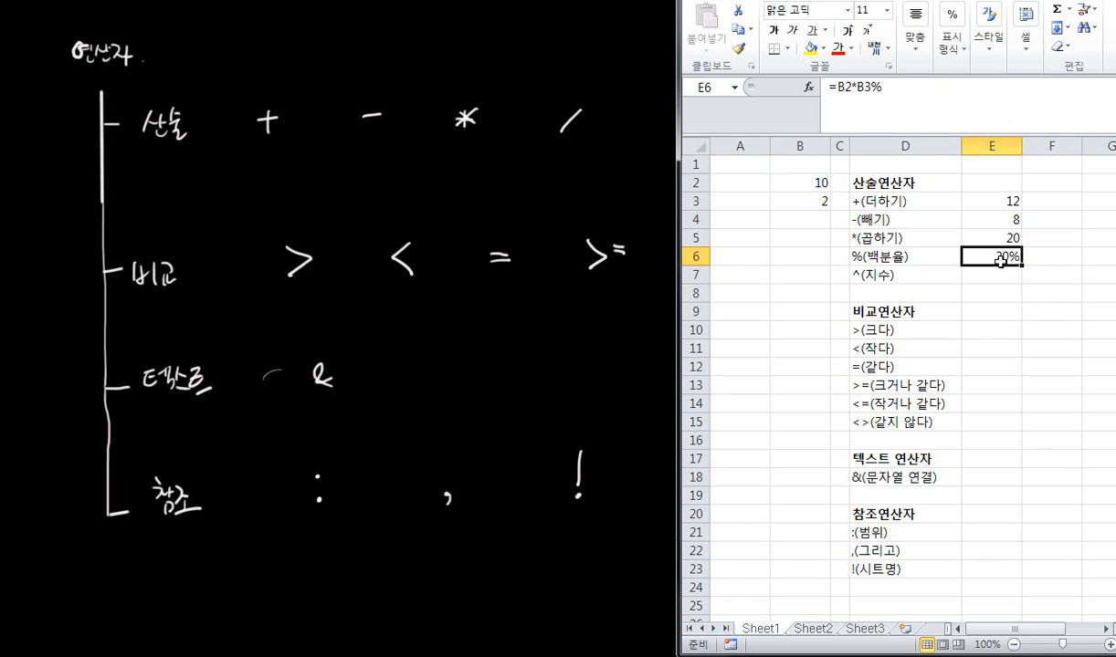
Undo the percent format on cell E6 and enter the exponent formula =B2^B3 in cell E7
{"action": "key", "text": "ctrl+z"}
{"action": "left_click", "coordinate": [1013, 276]}
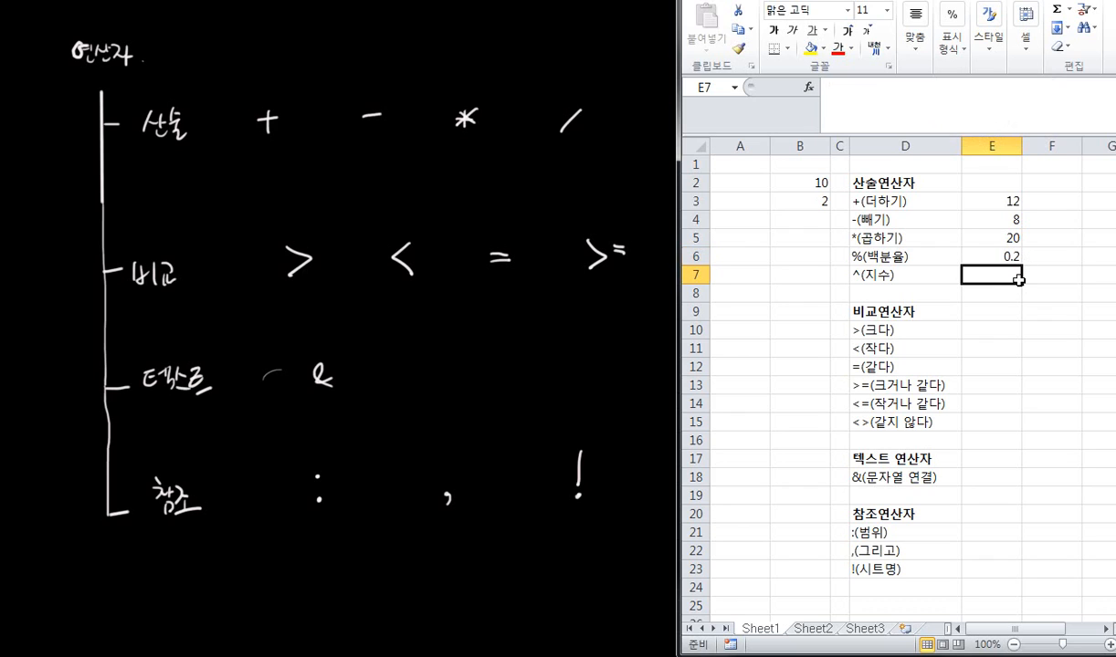
{"action": "type", "text": "="}
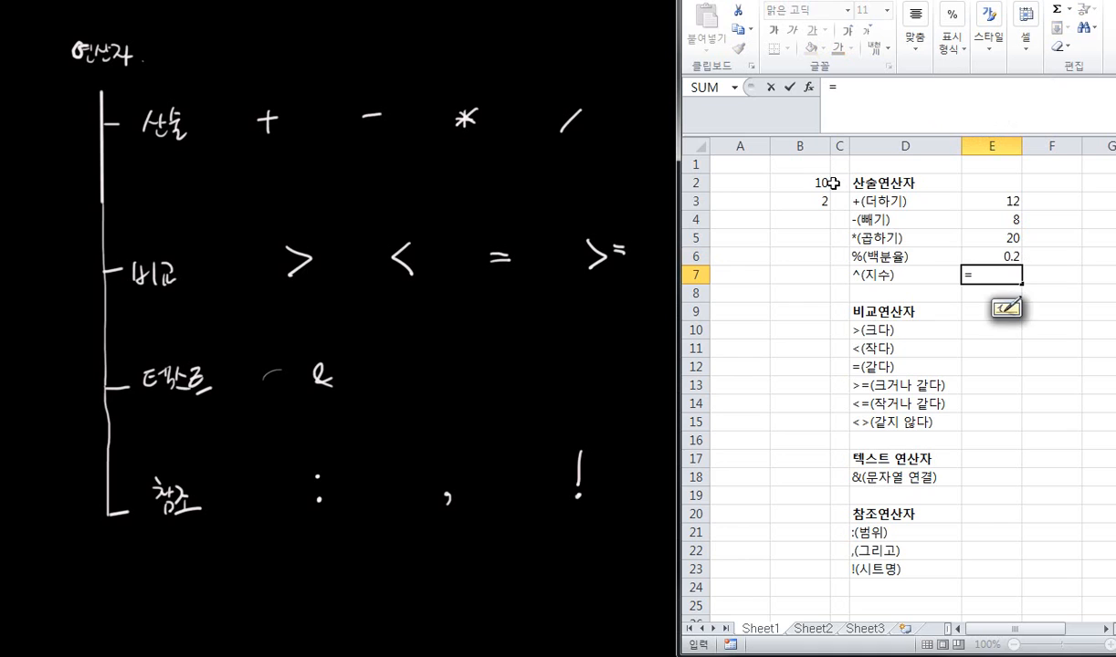
{"action": "left_click", "coordinate": [803, 183]}
{"action": "type", "text": "^"}
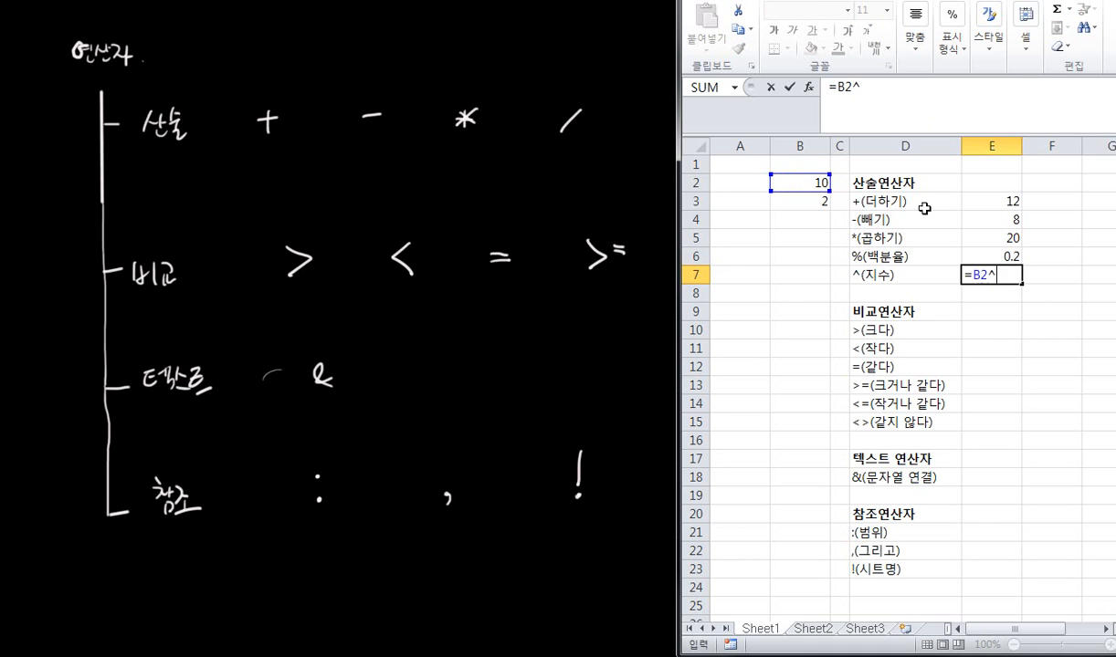
{"action": "left_click", "coordinate": [802, 200]}
{"action": "key", "text": "Return"}
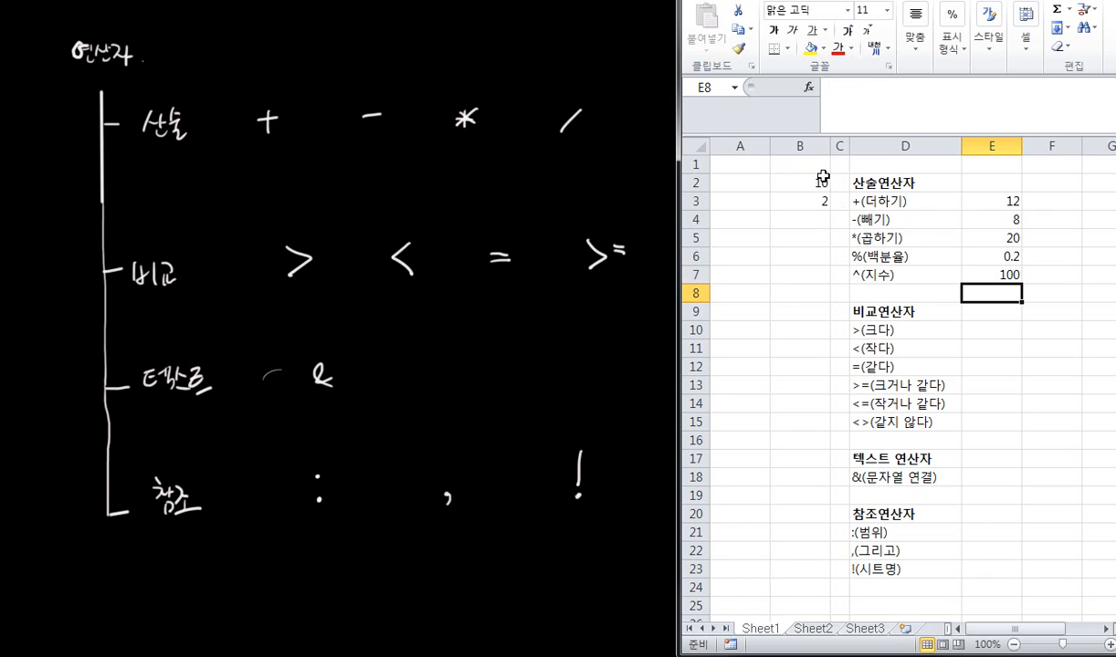
Enter the greater-than comparison formula =B2>B3 in cell E10
{"action": "left_click", "coordinate": [996, 331]}
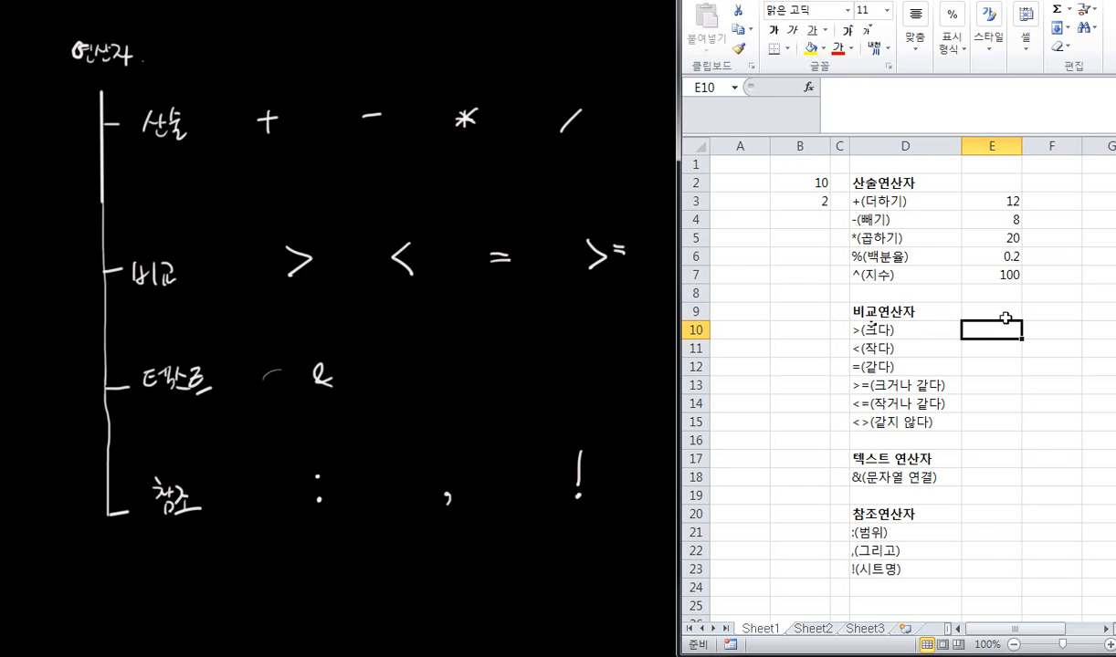
{"action": "type", "text": "="}
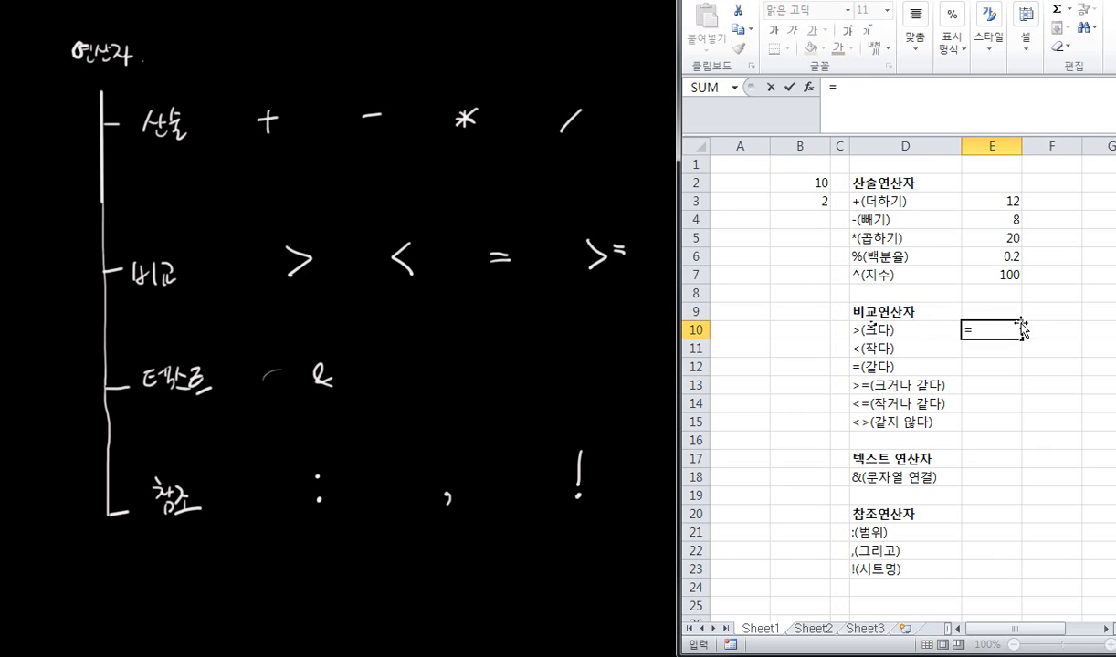
{"action": "left_click", "coordinate": [822, 182]}
{"action": "type", "text": ">"}
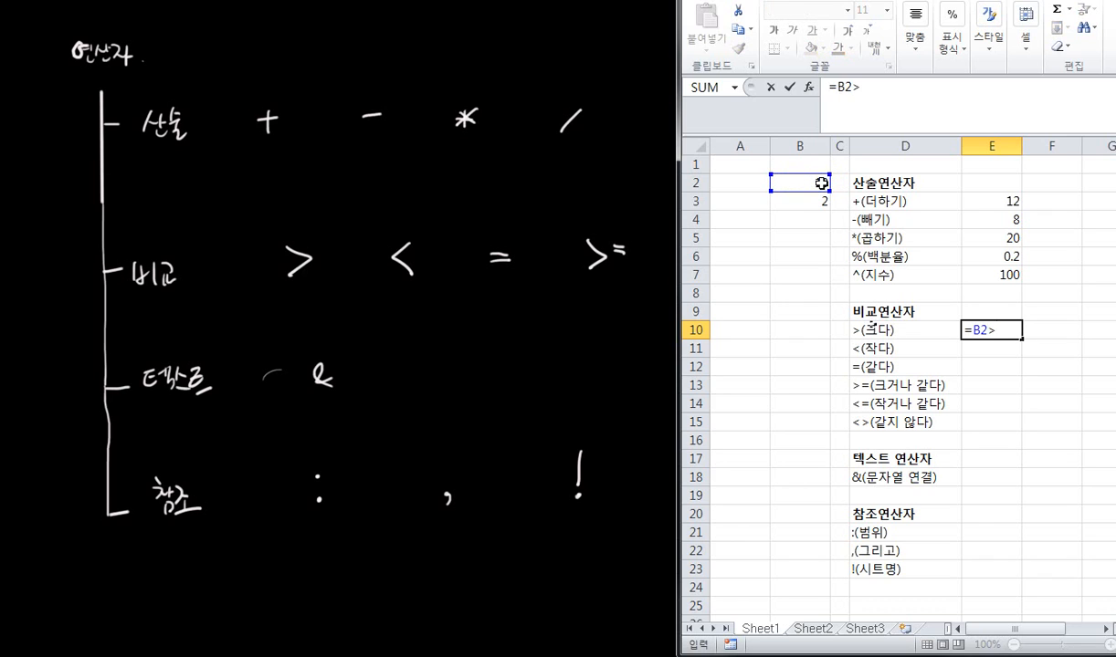
{"action": "left_click", "coordinate": [819, 200]}
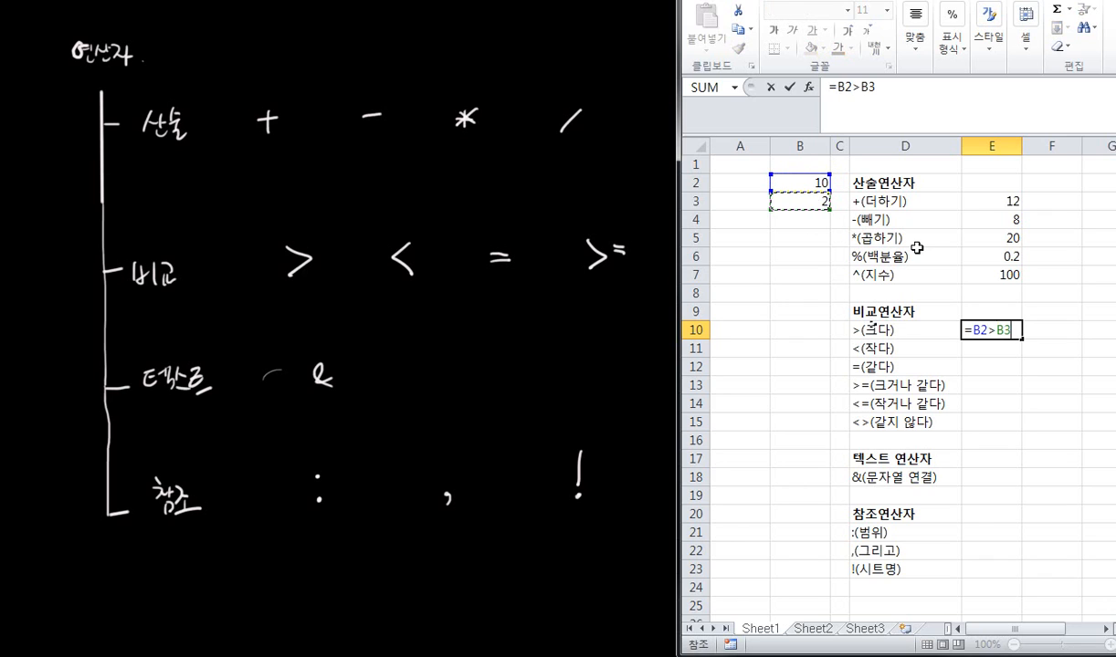
{"action": "key", "text": "Return"}
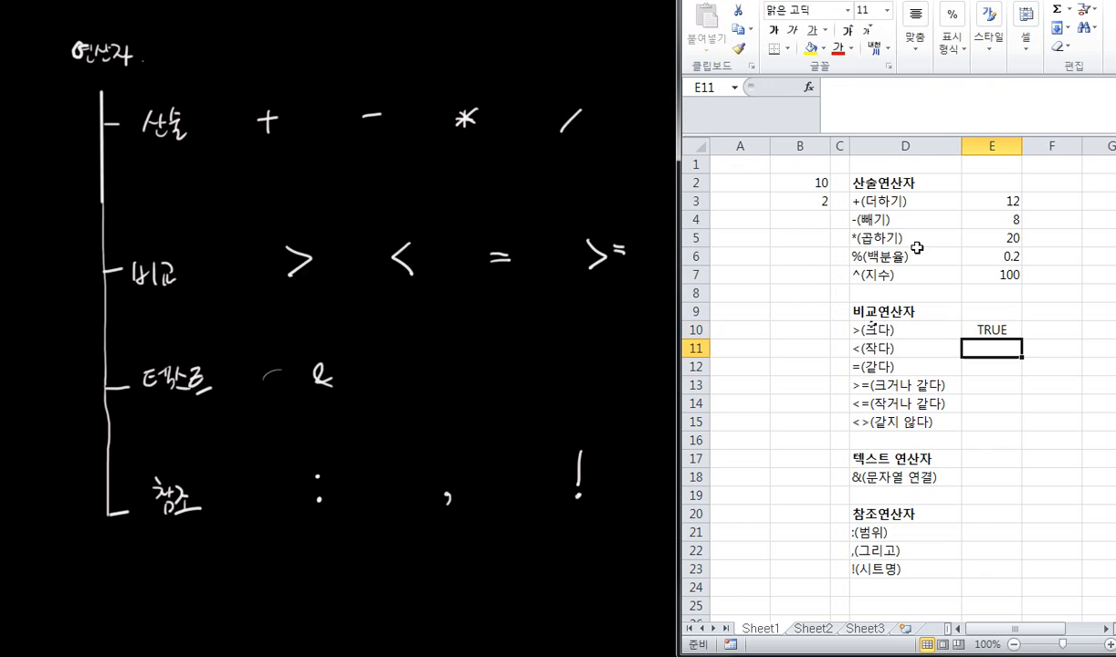
{"action": "left_click", "coordinate": [1003, 330]}
{"action": "left_click", "coordinate": [1003, 346]}
{"action": "left_click", "coordinate": [996, 330]}
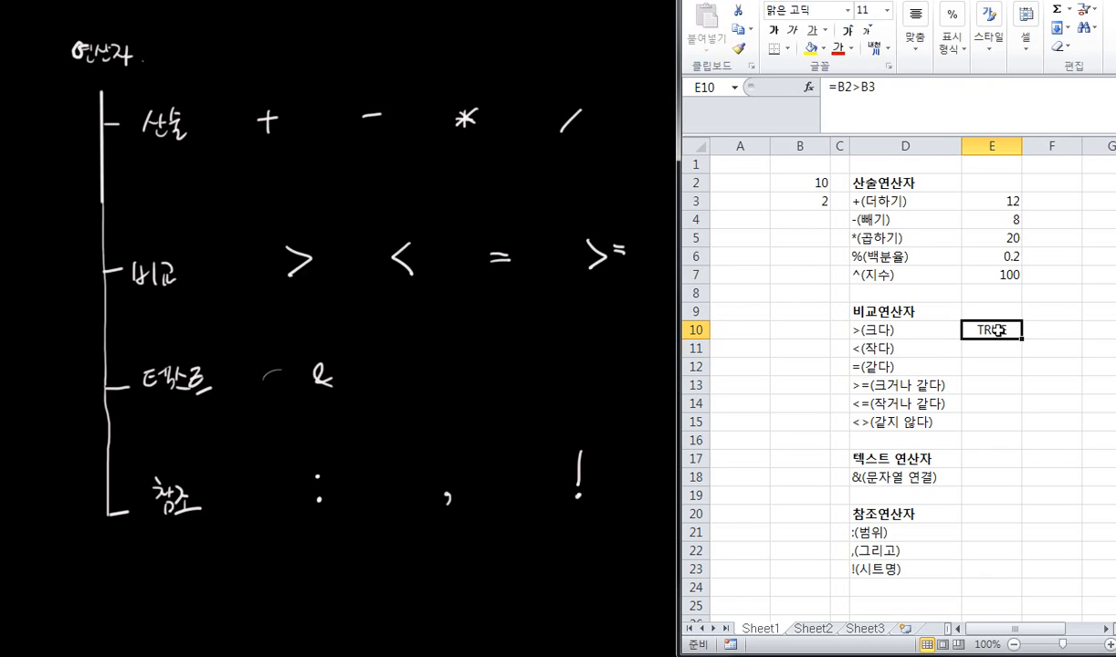
Enter the less-than comparison formula =B2<B3 in cell E11
{"action": "left_click", "coordinate": [996, 346]}
{"action": "type", "text": "="}
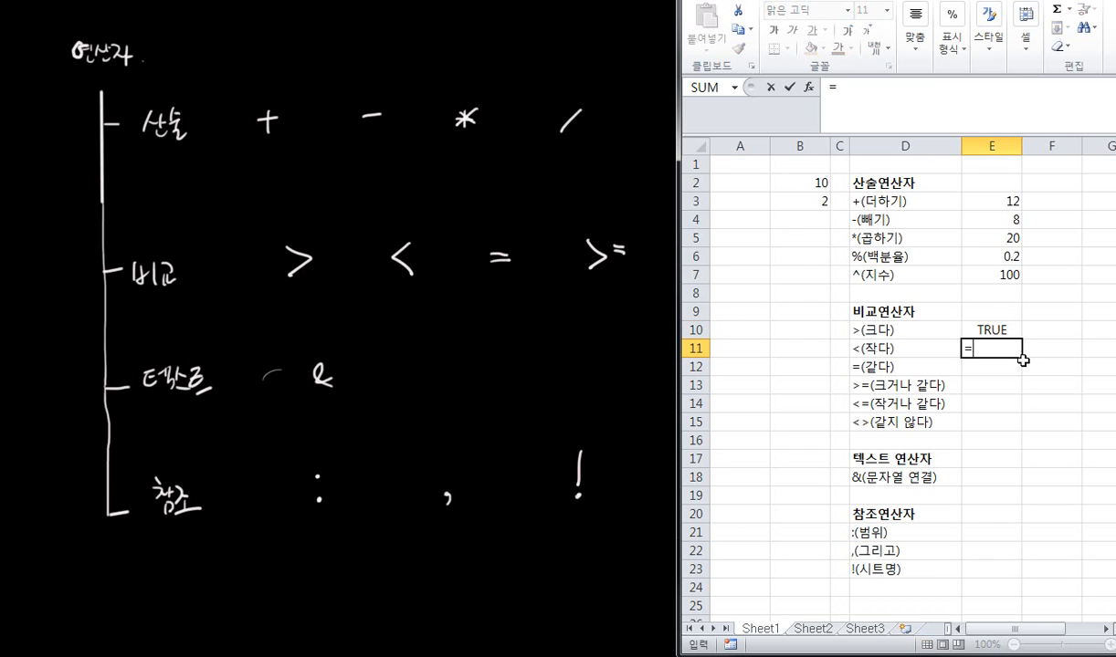
{"action": "left_click", "coordinate": [798, 183]}
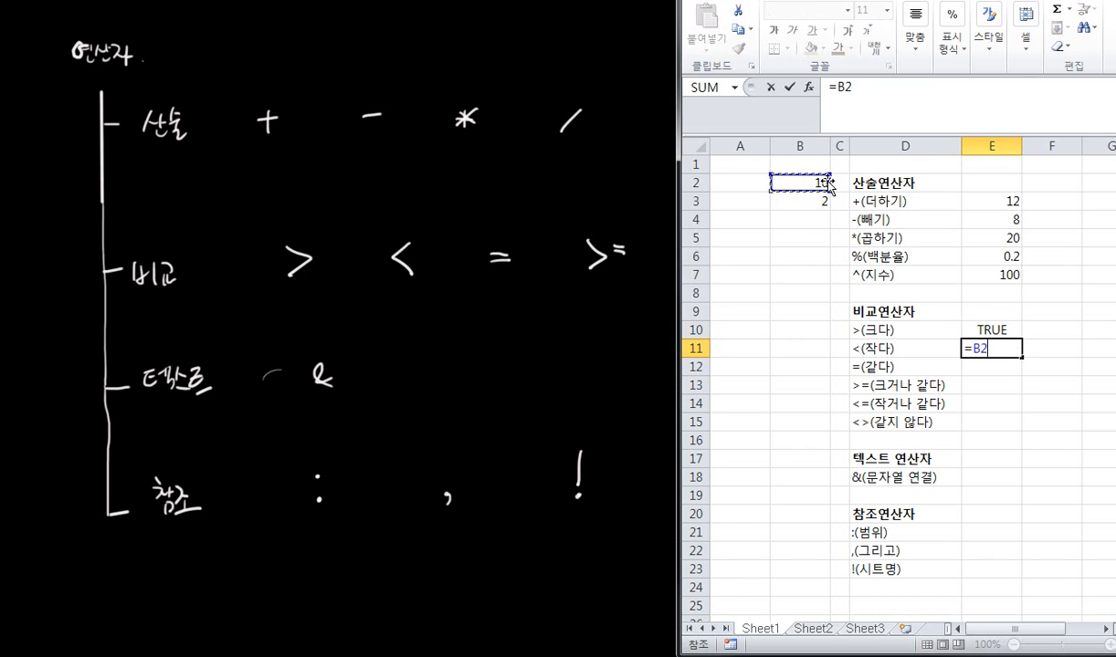
{"action": "type", "text": "<"}
{"action": "left_click", "coordinate": [812, 201]}
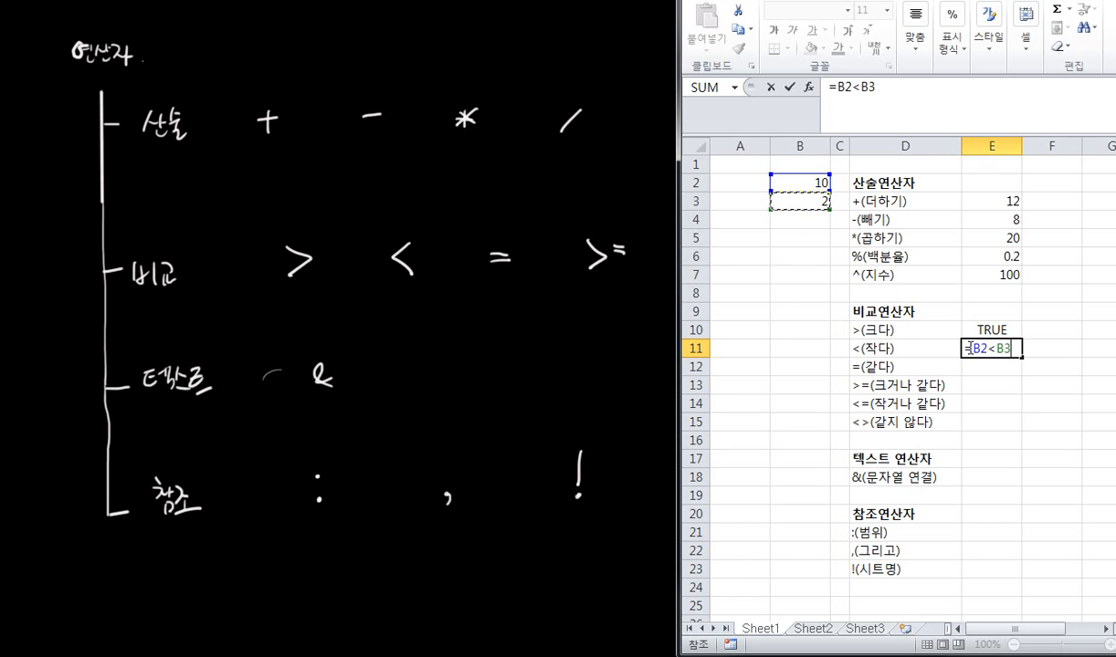
{"action": "key", "text": "Return"}
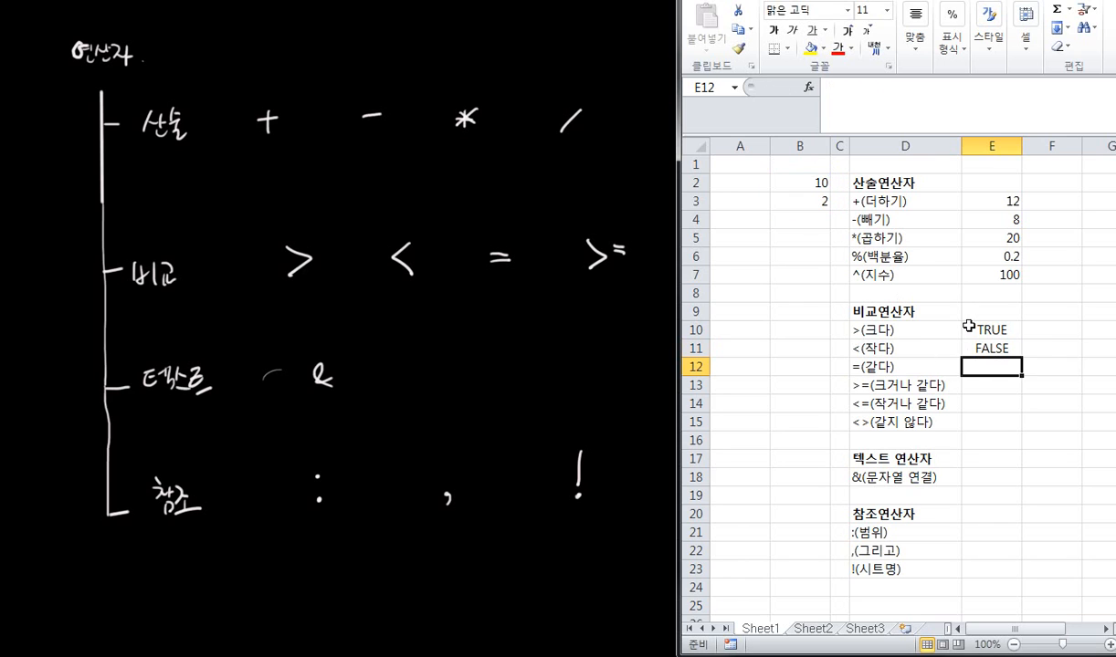
{"action": "left_click", "coordinate": [989, 346]}
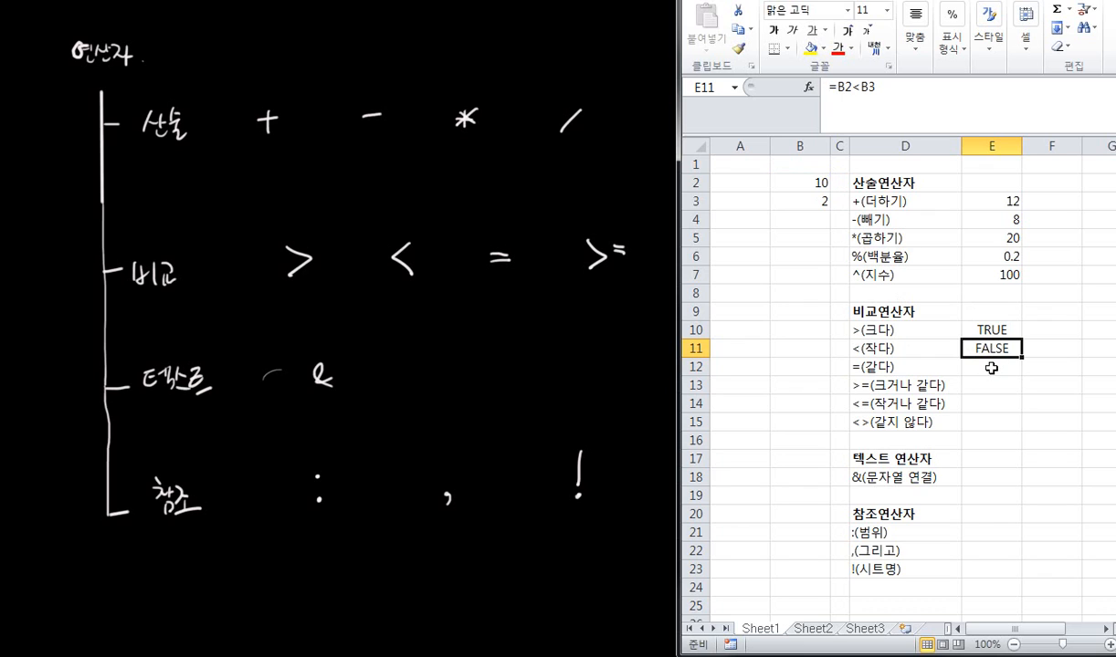
Enter the equality comparison formula =B2=B3 in cell E12
{"action": "left_click", "coordinate": [990, 368]}
{"action": "type", "text": "="}
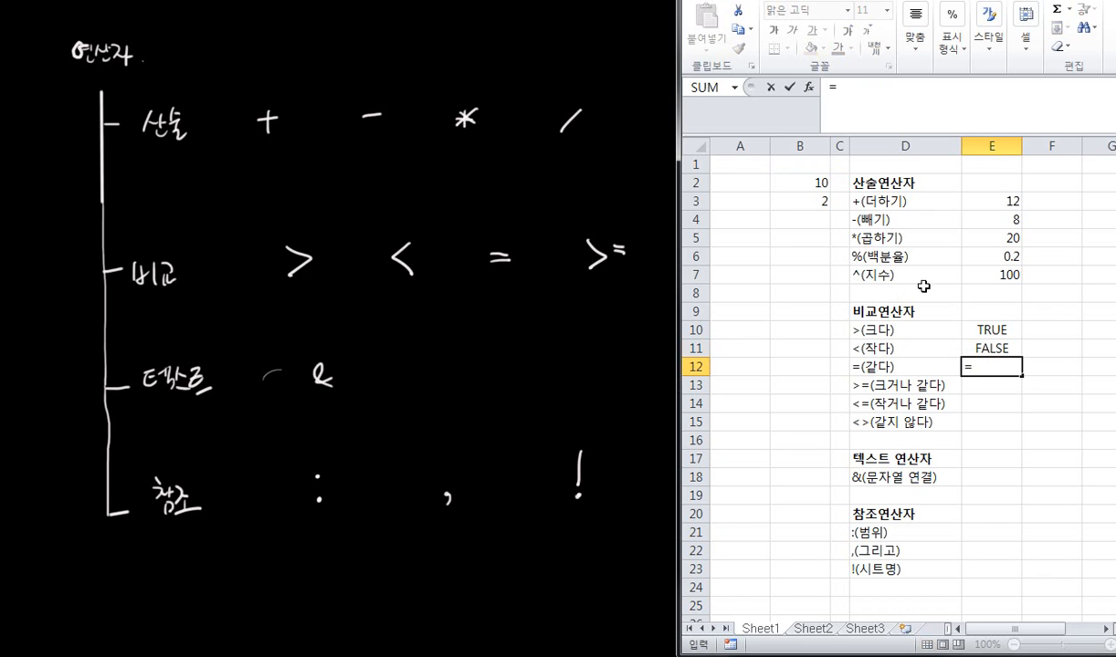
{"action": "left_click", "coordinate": [796, 182]}
{"action": "type", "text": "="}
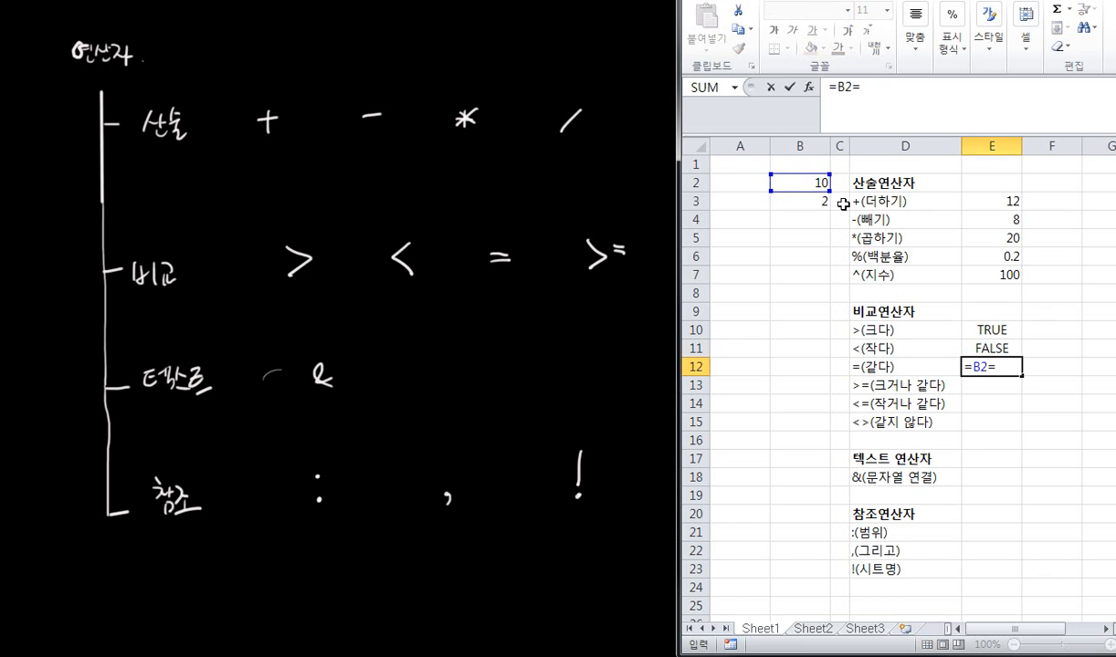
{"action": "left_click", "coordinate": [821, 202]}
{"action": "key", "text": "Return"}
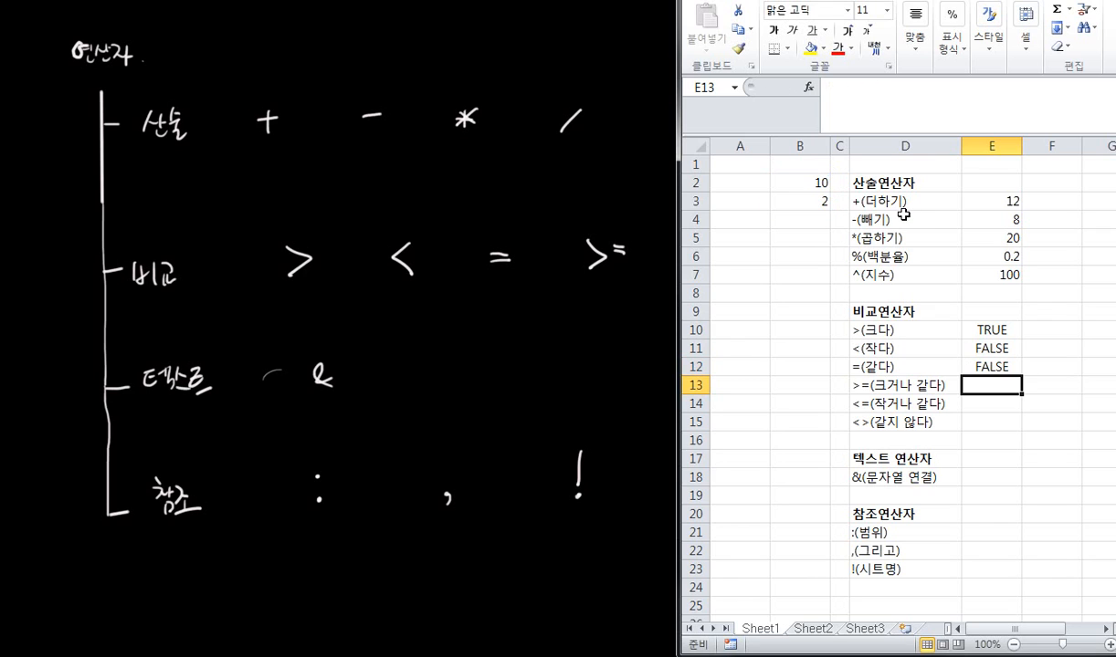
{"action": "left_click", "coordinate": [993, 366]}
Enter the greater-than-or-equal comparison formula =B2>=B3 in cell E13
{"action": "left_click", "coordinate": [994, 384]}
{"action": "type", "text": "="}
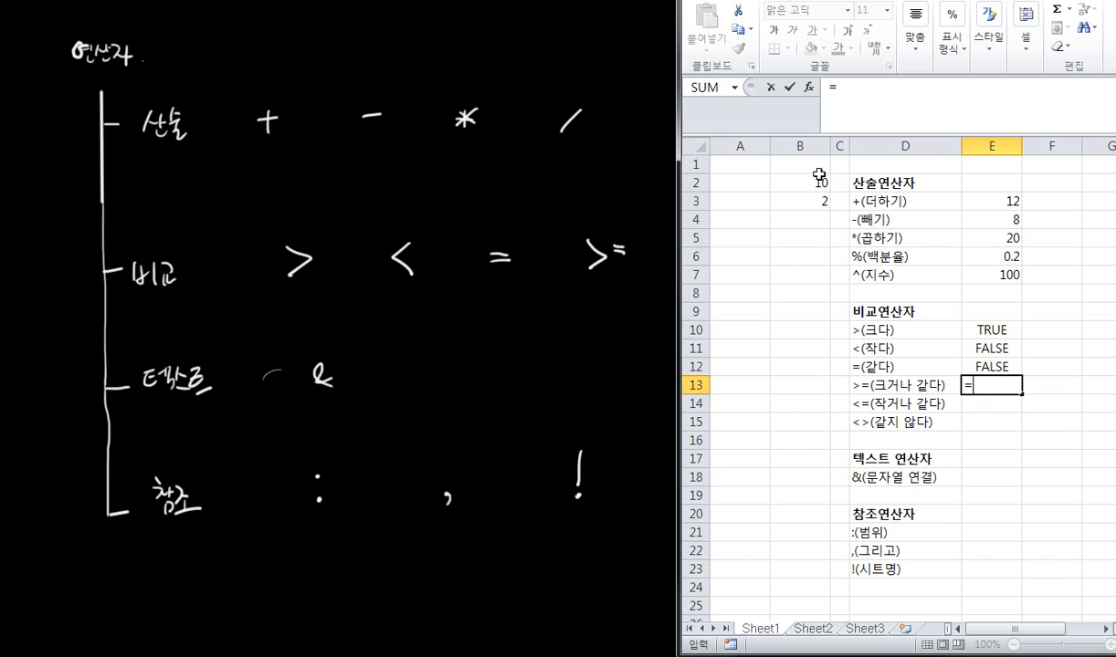
{"action": "left_click", "coordinate": [789, 181]}
{"action": "type", "text": ">"}
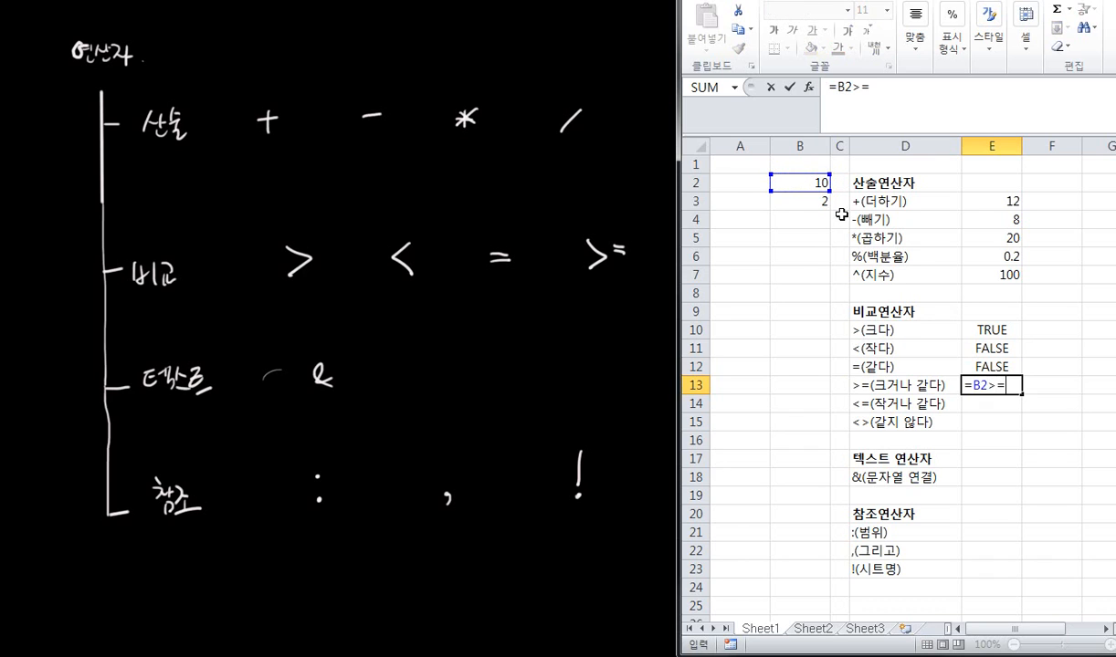
{"action": "type", "text": "="}
{"action": "left_click", "coordinate": [791, 200]}
{"action": "key", "text": "Return"}
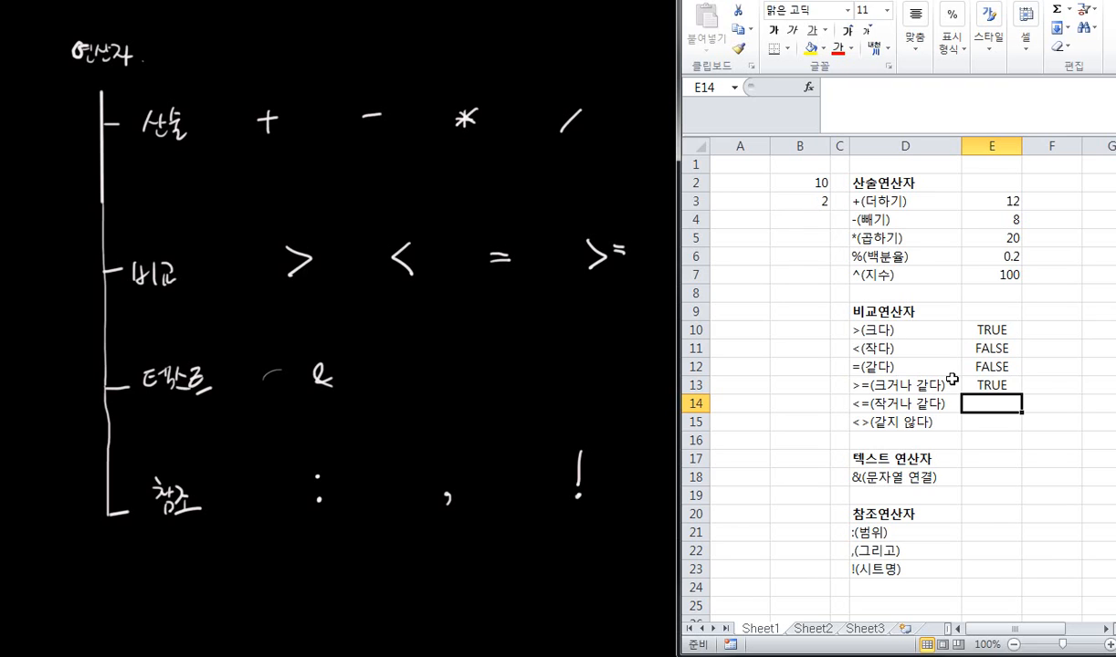
Enter the less-than-or-equal comparison formula =B2<=B3 in cell E14
{"action": "type", "text": "="}
{"action": "left_click", "coordinate": [807, 183]}
{"action": "type", "text": "<"}
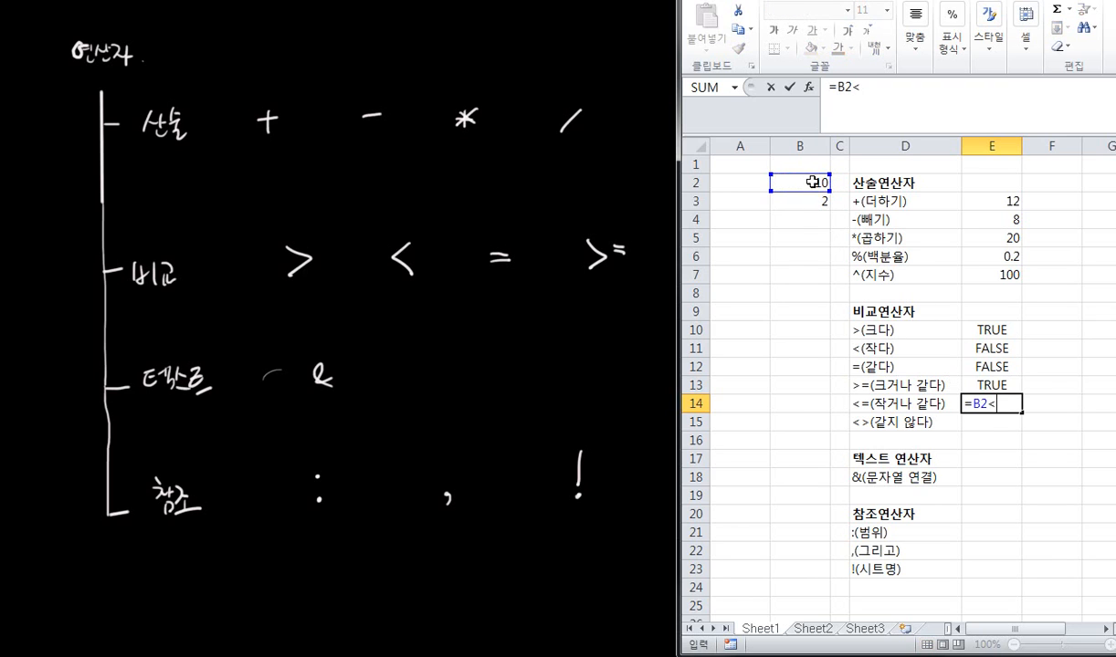
{"action": "type", "text": "="}
{"action": "left_click", "coordinate": [817, 207]}
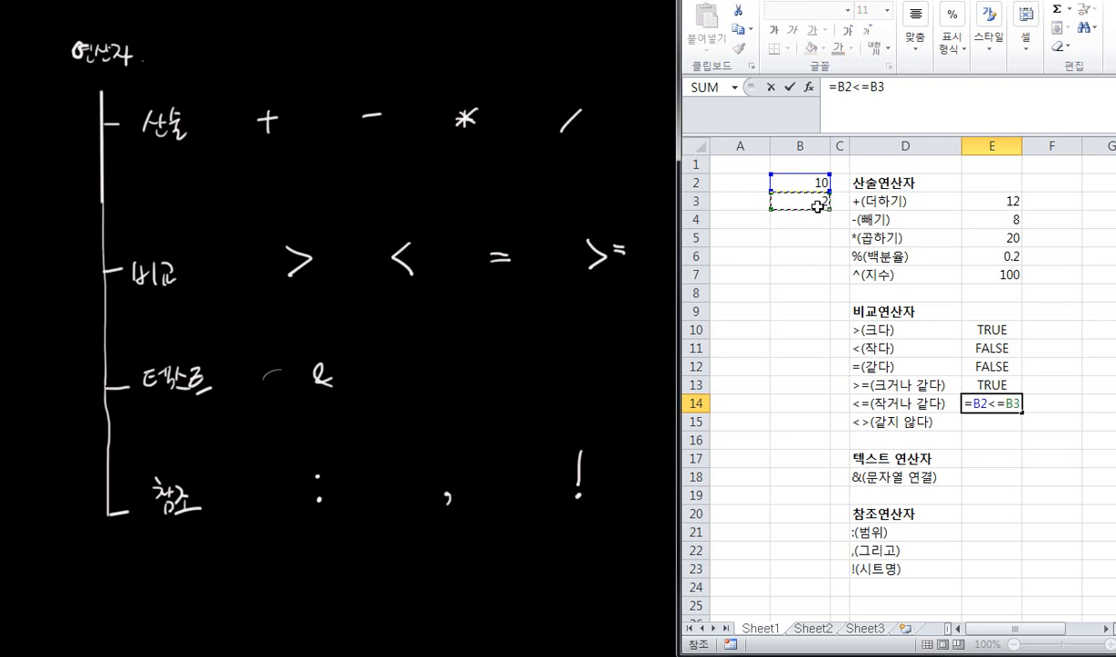
{"action": "key", "text": "Return"}
Try the value 10 in cell B3 to test the comparison formulas with equal numbers, and undo the change
{"action": "left_click", "coordinate": [817, 201]}
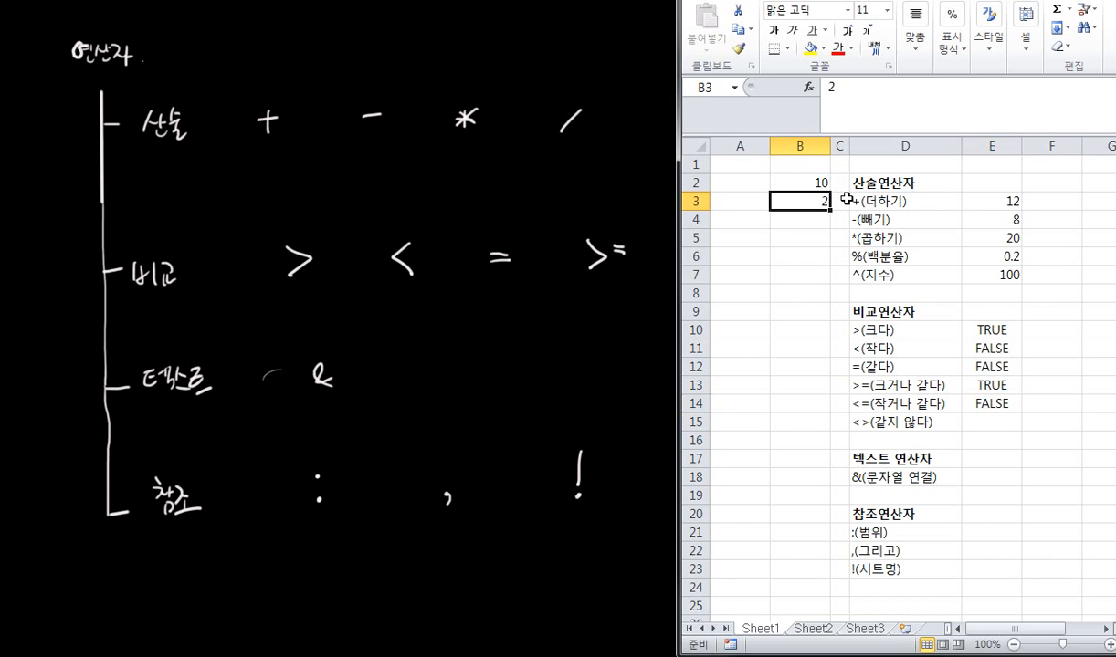
{"action": "type", "text": "10"}
{"action": "key", "text": "Return"}
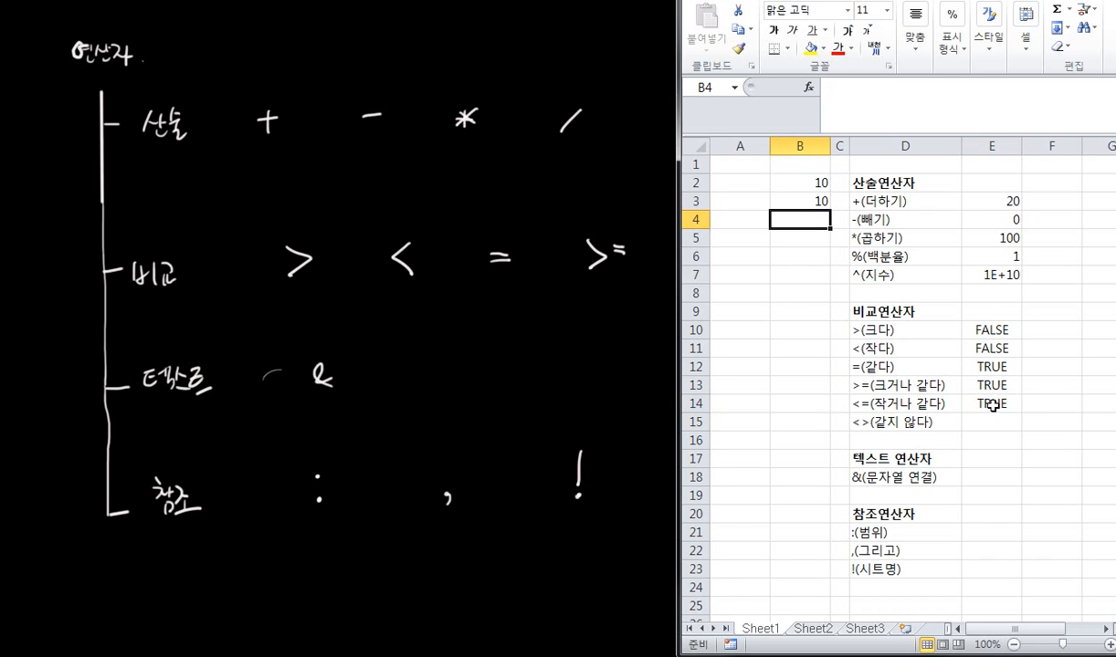
{"action": "key", "text": "ctrl+z"}
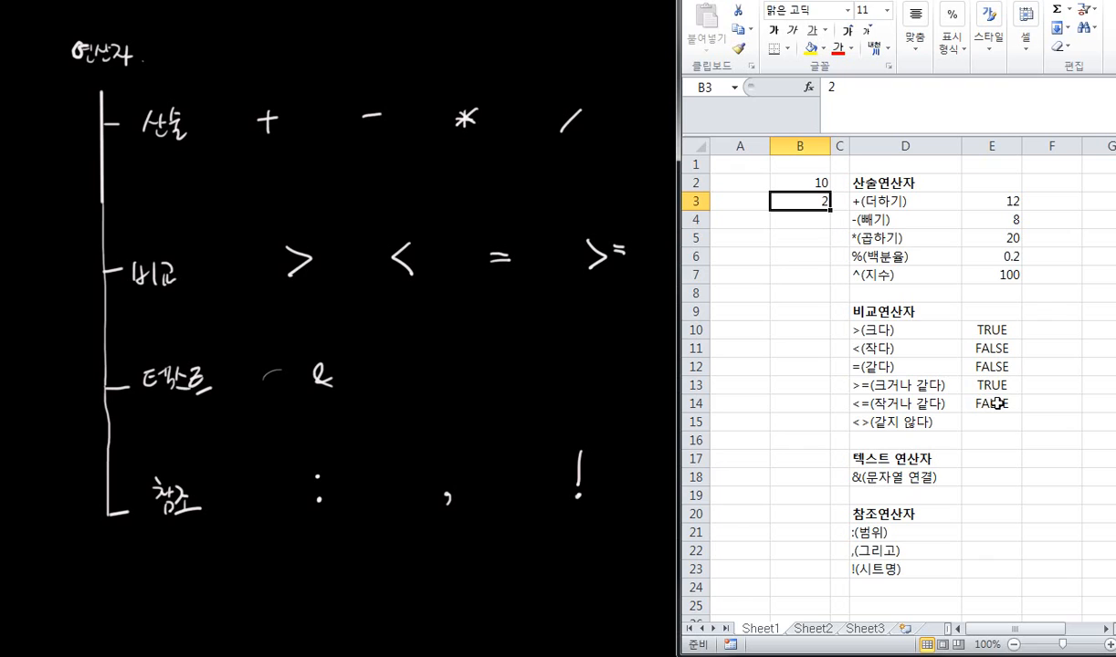
Enter the not-equal comparison formula =B2<>B3 in cell E15
{"action": "left_click", "coordinate": [995, 421]}
{"action": "type", "text": "="}
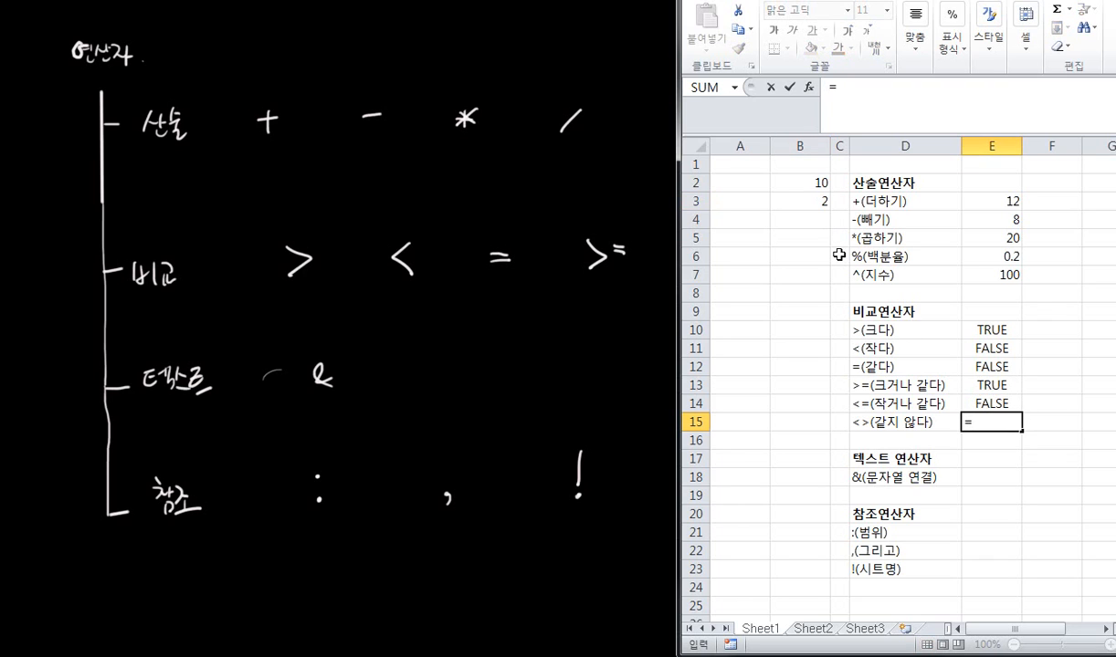
{"action": "left_click", "coordinate": [790, 182]}
{"action": "type", "text": "<>"}
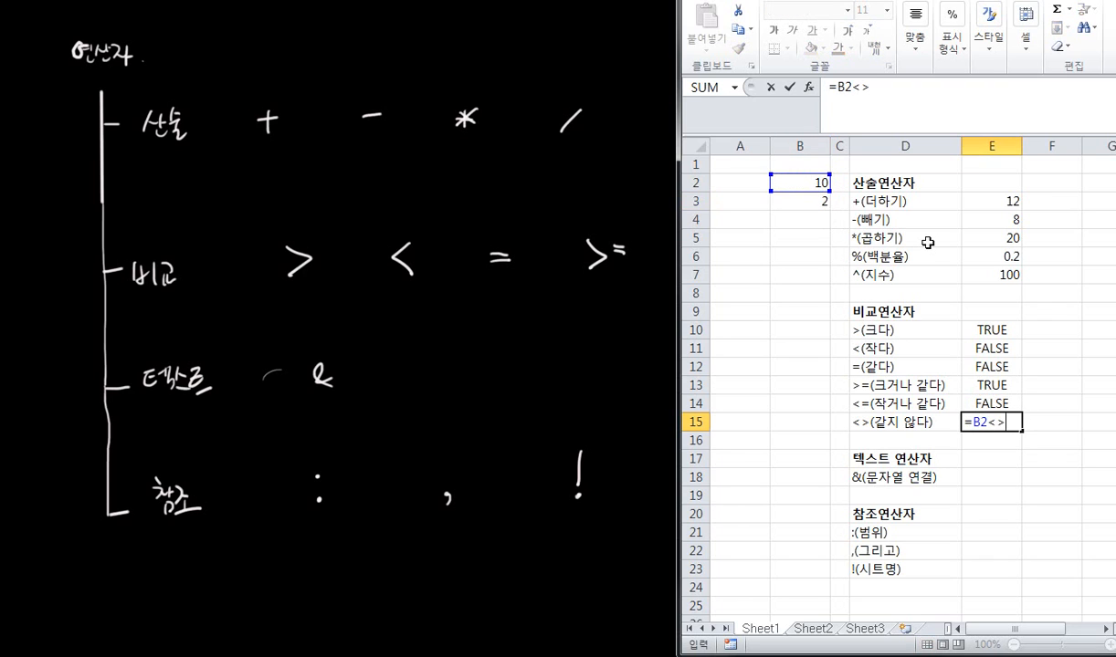
{"action": "left_click", "coordinate": [796, 200]}
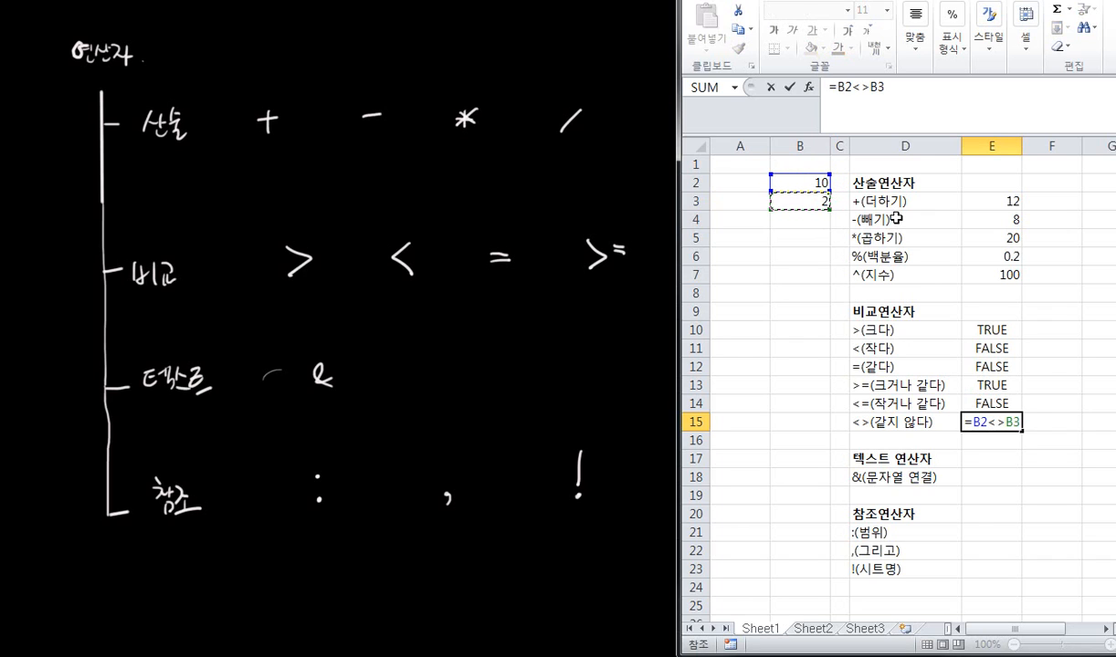
{"action": "key", "text": "Return"}
Enter the text concatenation formula =B2&B3 in cell E18 and reselect that cell to review it
{"action": "key", "text": "Down"}
{"action": "key", "text": "Down"}
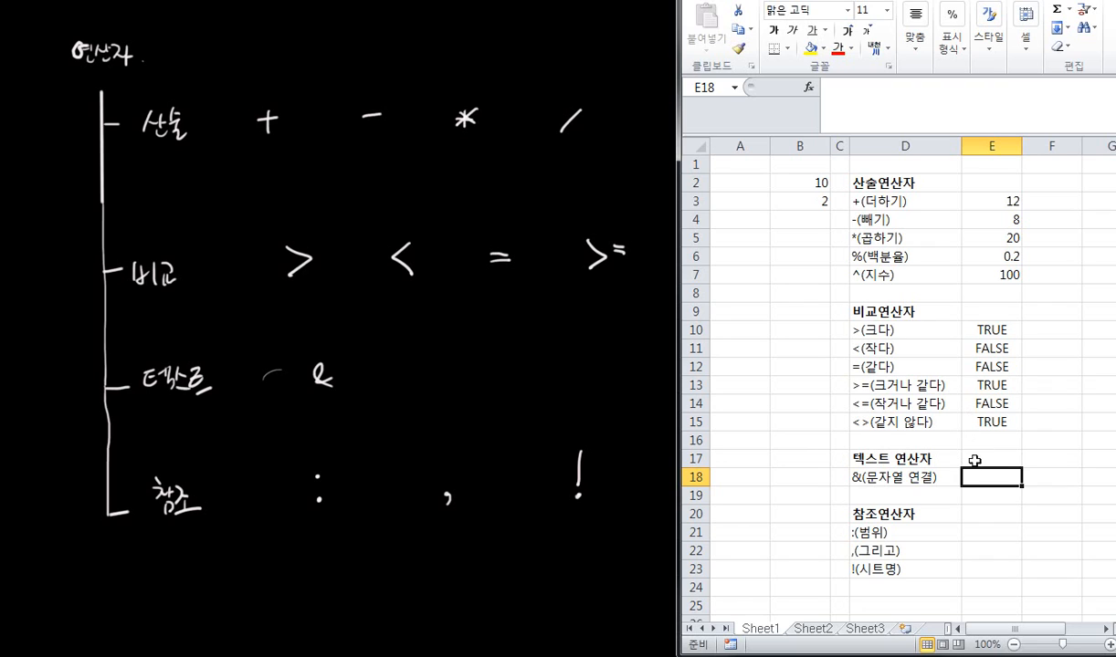
{"action": "type", "text": "="}
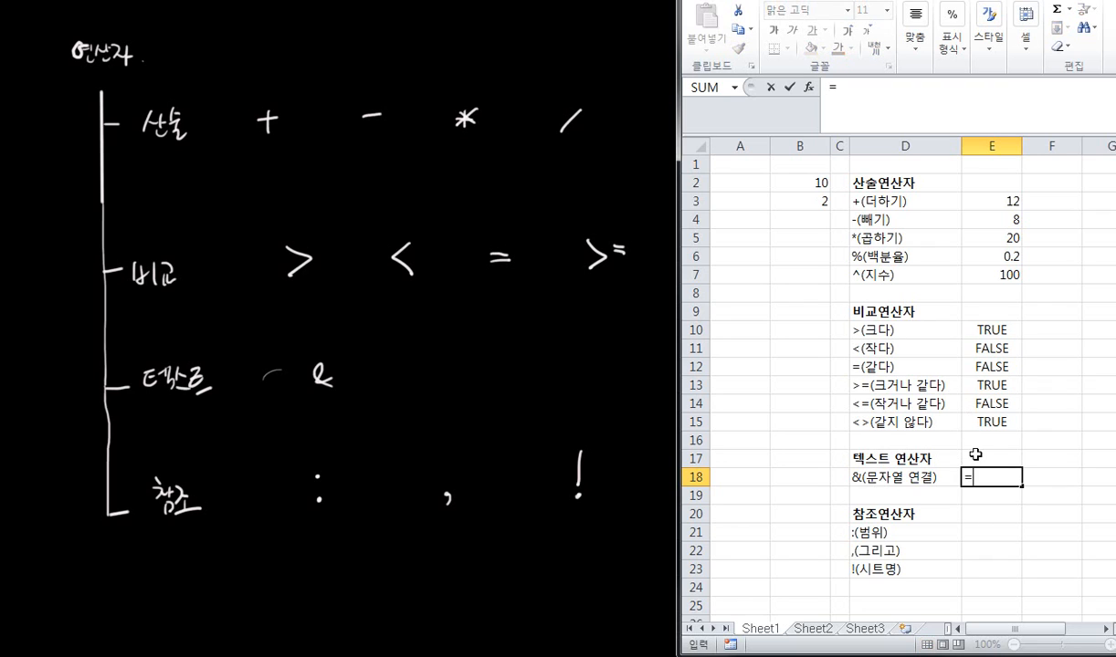
{"action": "left_click", "coordinate": [787, 183]}
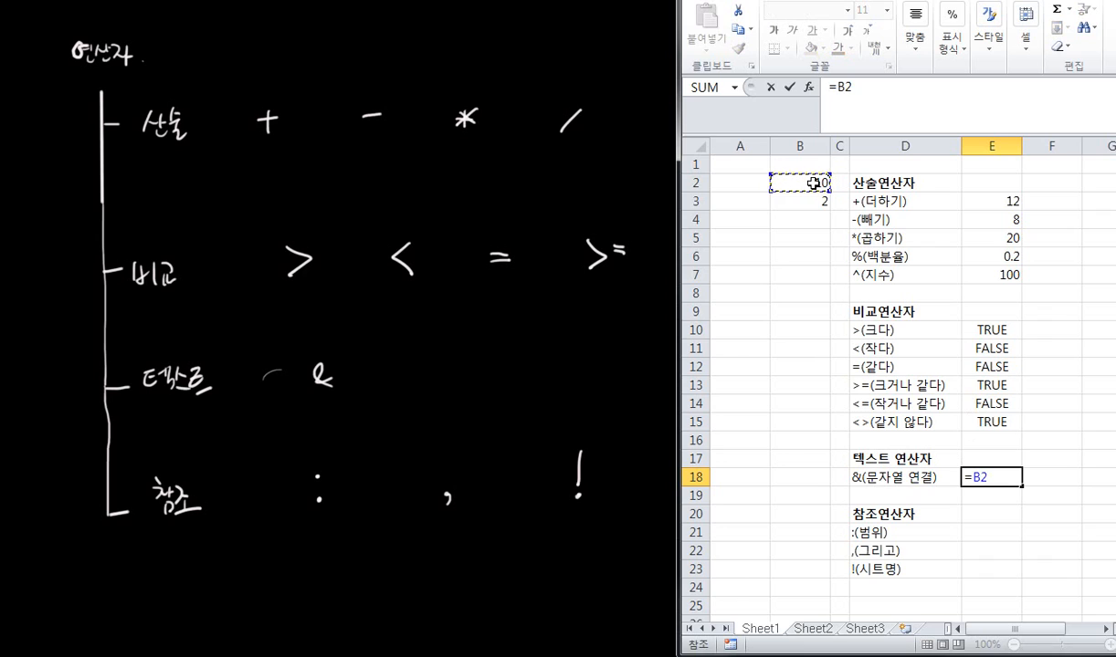
{"action": "type", "text": "&"}
{"action": "left_click", "coordinate": [802, 201]}
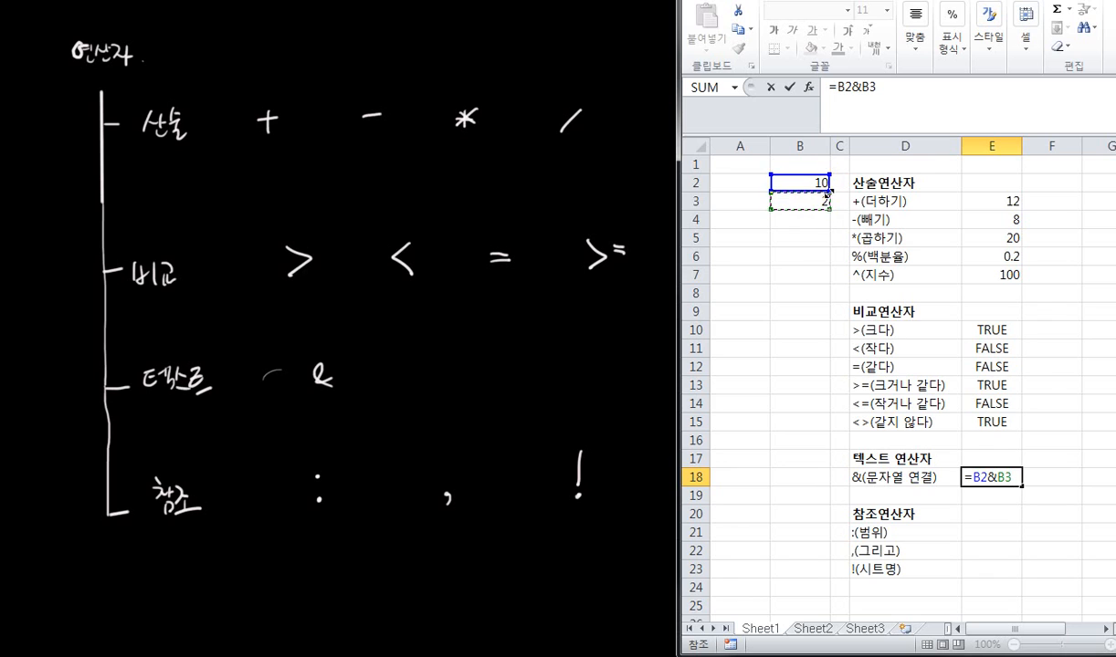
{"action": "key", "text": "Return"}
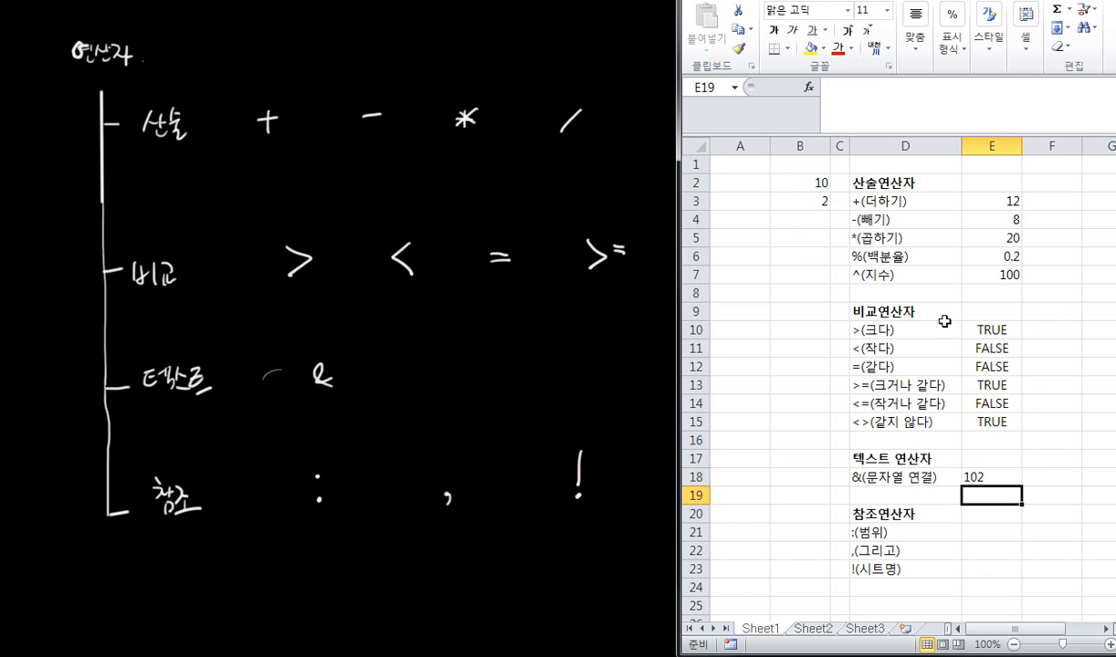
{"action": "left_click", "coordinate": [985, 477]}
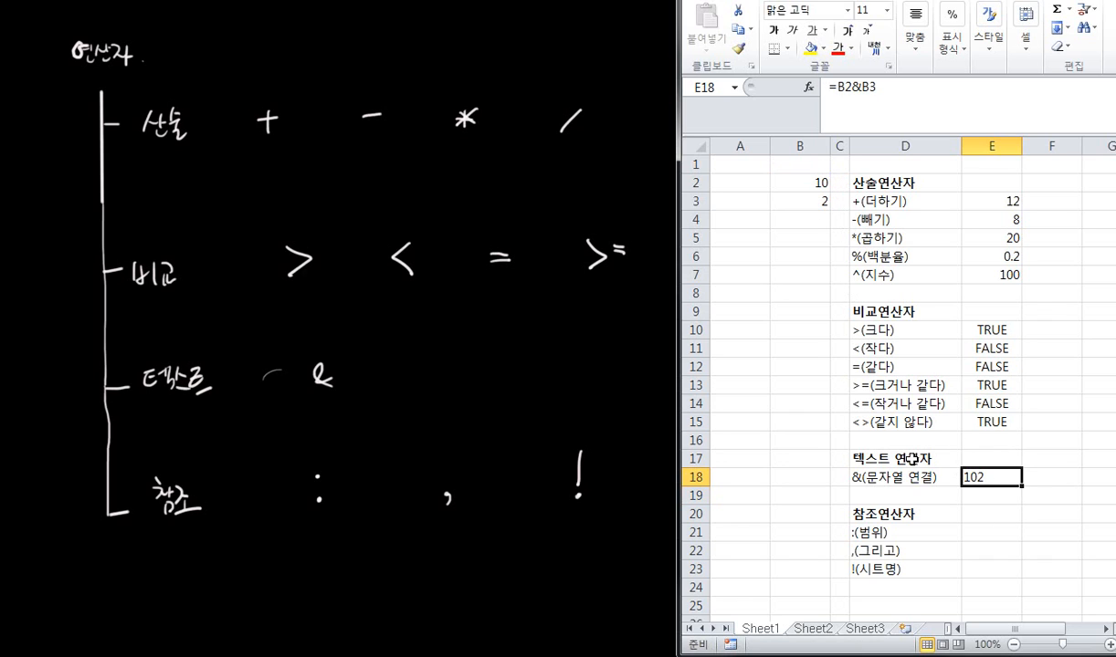
Enter the range formula =SUM(B2:B3) in cell E21 and reselect that cell to review it
{"action": "left_click", "coordinate": [973, 529]}
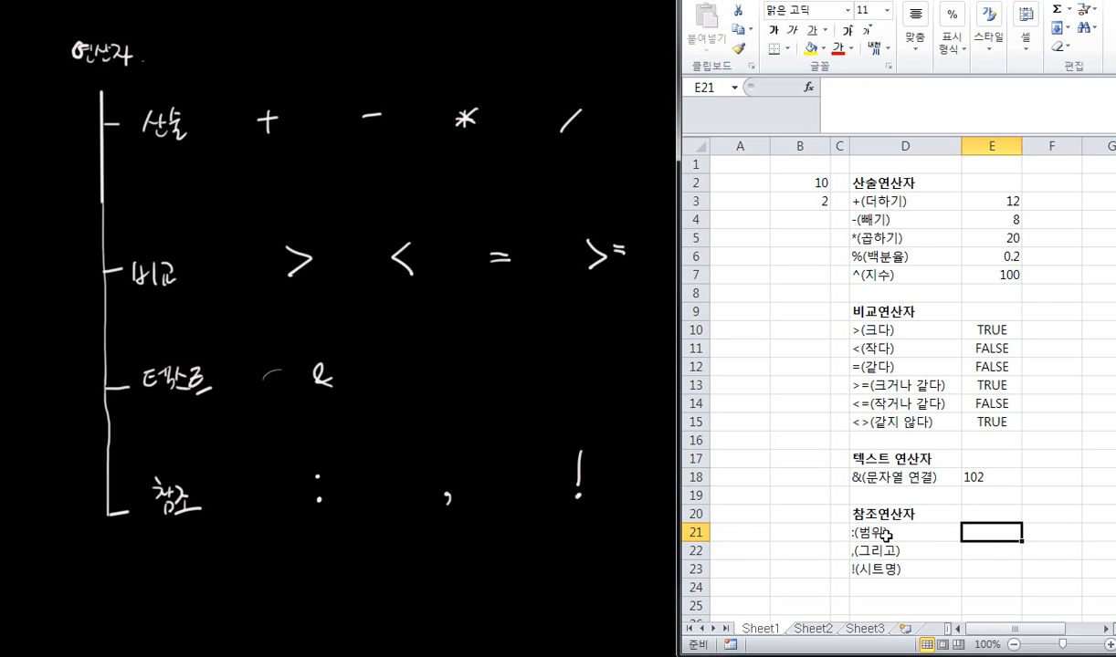
{"action": "type", "text": "="}
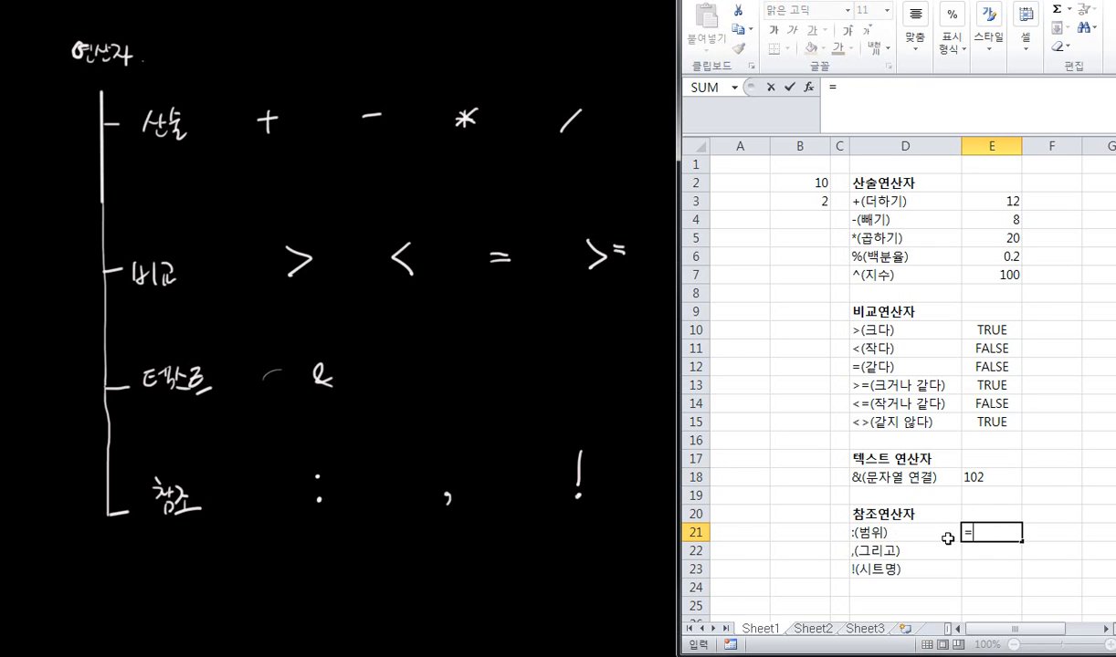
{"action": "type", "text": "sum("}
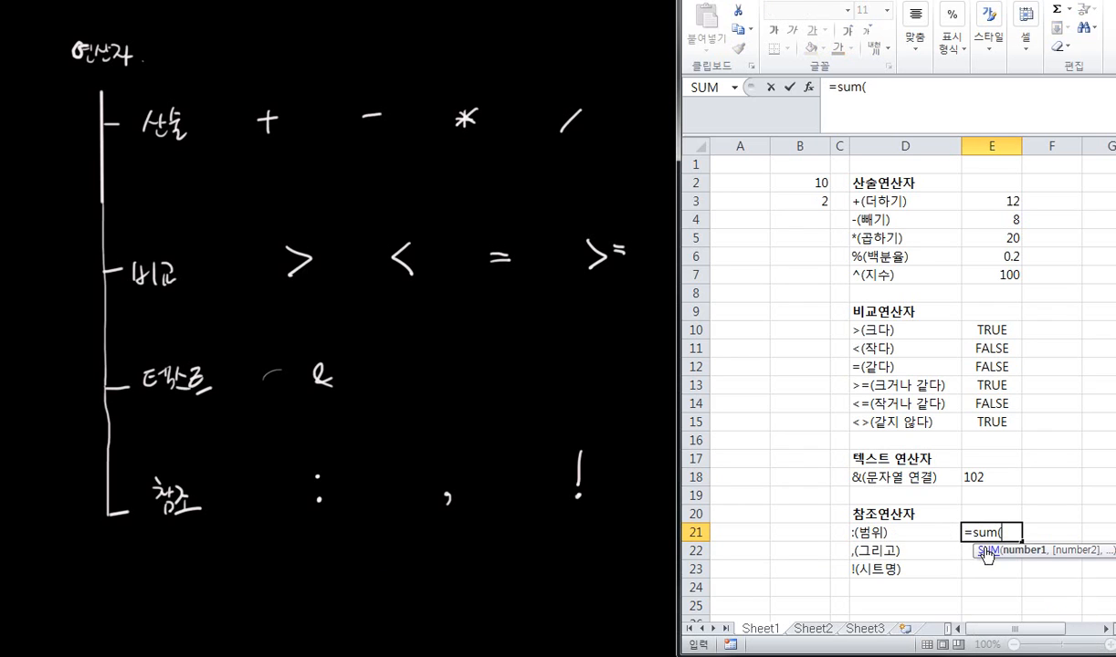
{"action": "left_click_drag", "start_coordinate": [809, 181], "coordinate": [810, 202]}
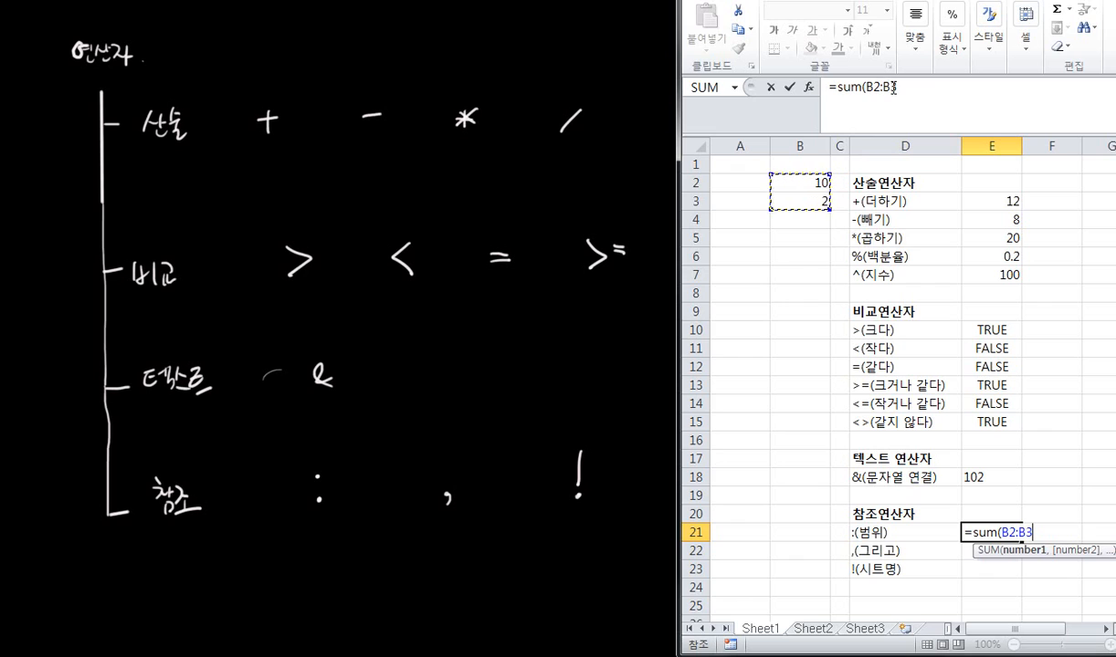
{"action": "type", "text": ")"}
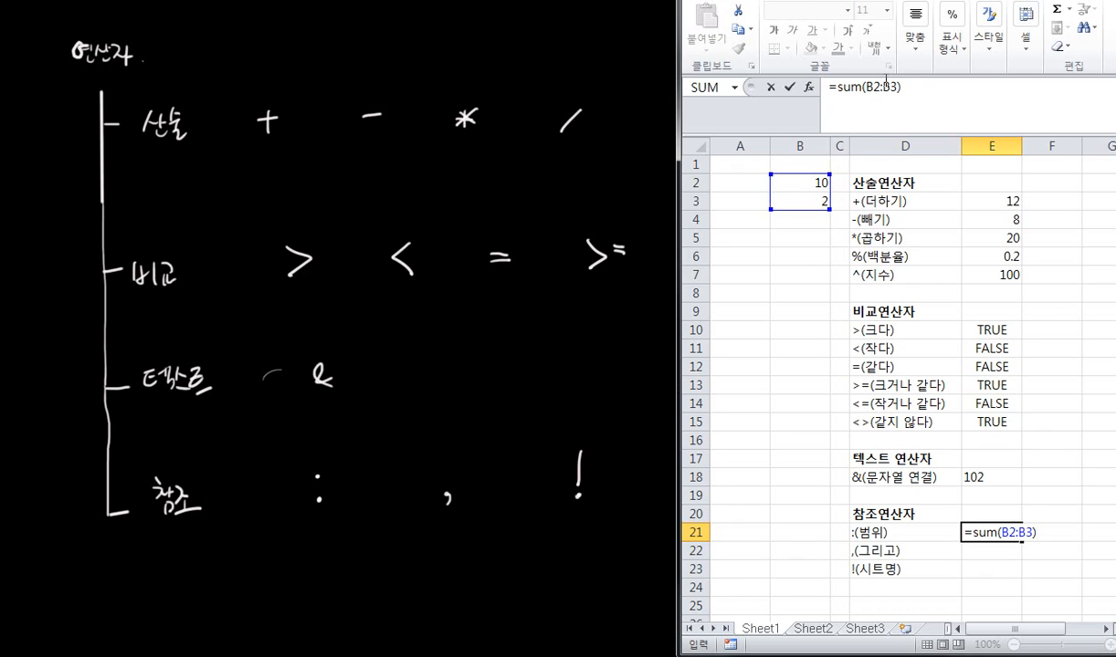
{"action": "key", "text": "Return"}
{"action": "left_click", "coordinate": [993, 529]}
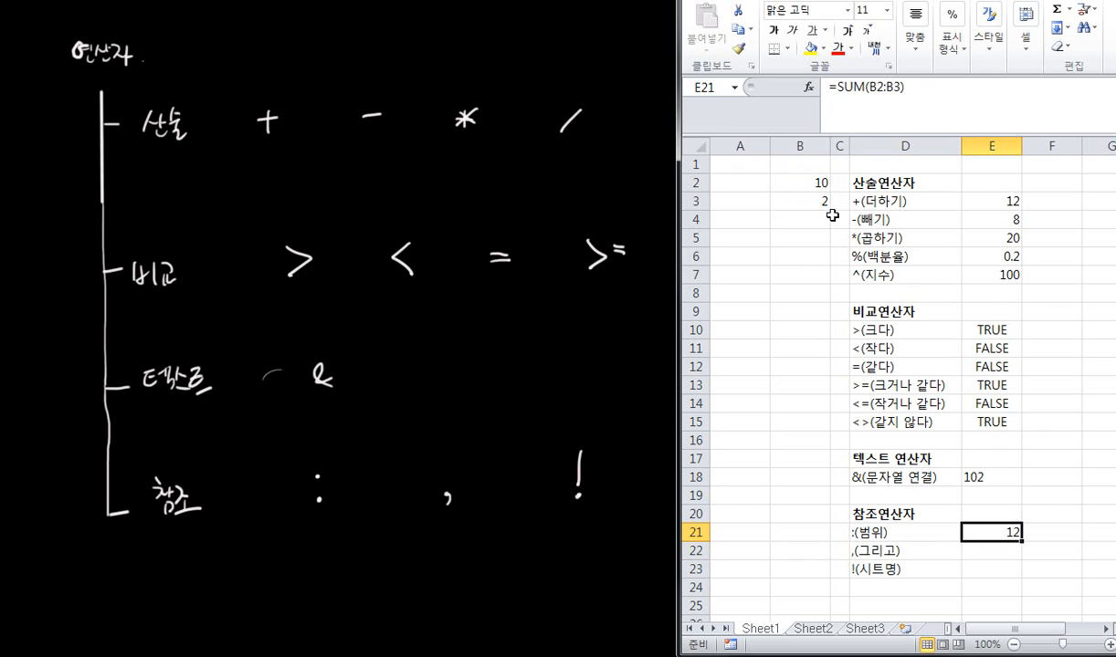
Examine which cells the range reference in cell E21's formula covers, leaving the formula as it is
{"action": "left_click", "coordinate": [787, 219]}
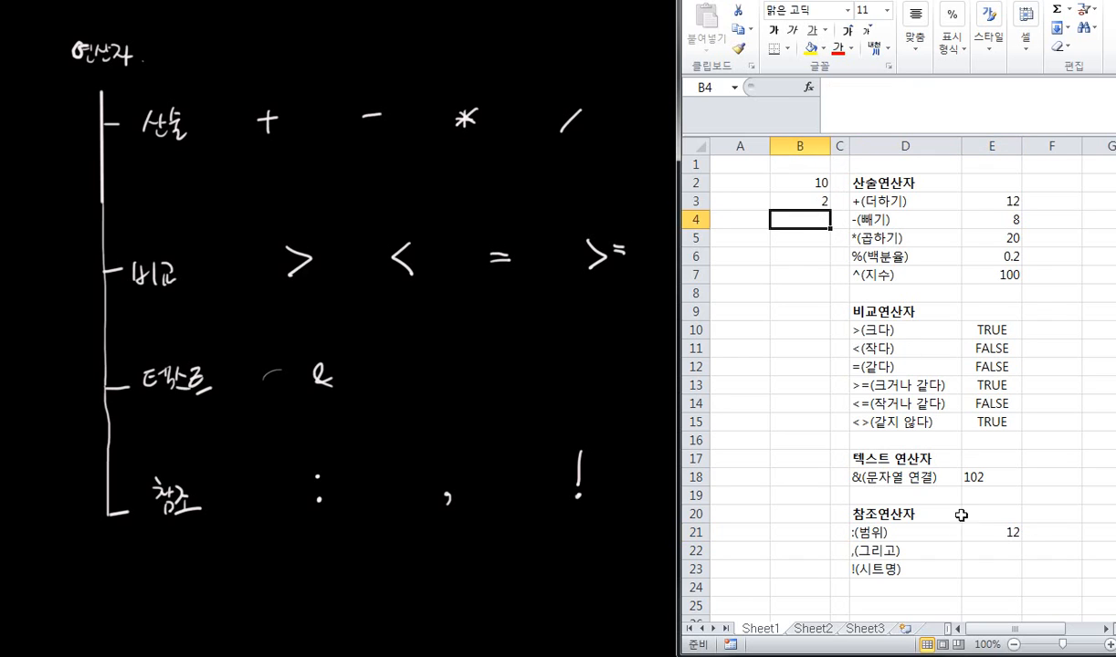
{"action": "left_click", "coordinate": [1001, 530]}
{"action": "left_click", "coordinate": [858, 87]}
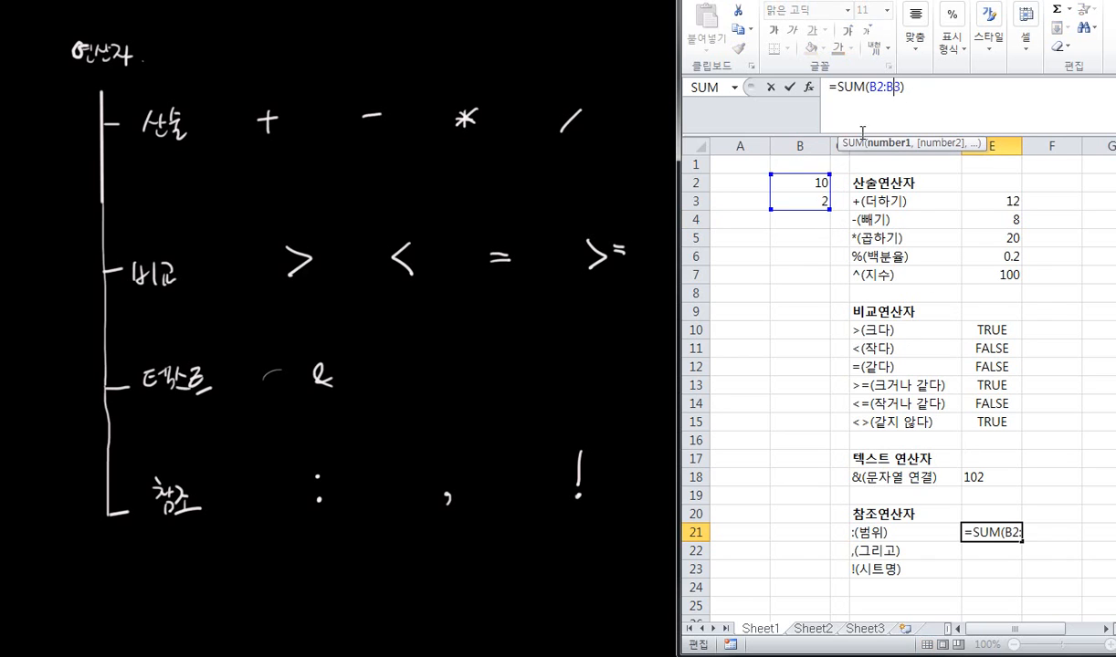
{"action": "mouse_move", "coordinate": [831, 210]}
{"action": "left_mouse_down"}
{"action": "mouse_move", "coordinate": [831, 191]}
{"action": "mouse_move", "coordinate": [831, 329]}
{"action": "mouse_move", "coordinate": [833, 211]}
{"action": "left_mouse_up"}
{"action": "key", "text": "Return"}
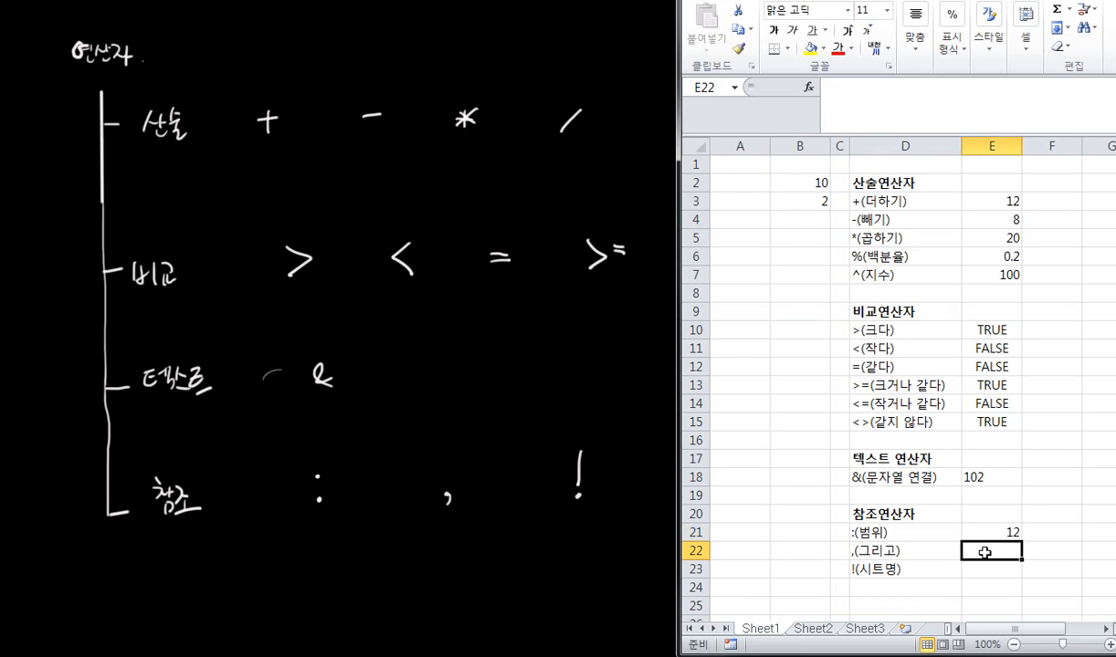
Enter the comma-separated formula =SUM(B2,B3) in cell E22
{"action": "type", "text": "=sum("}
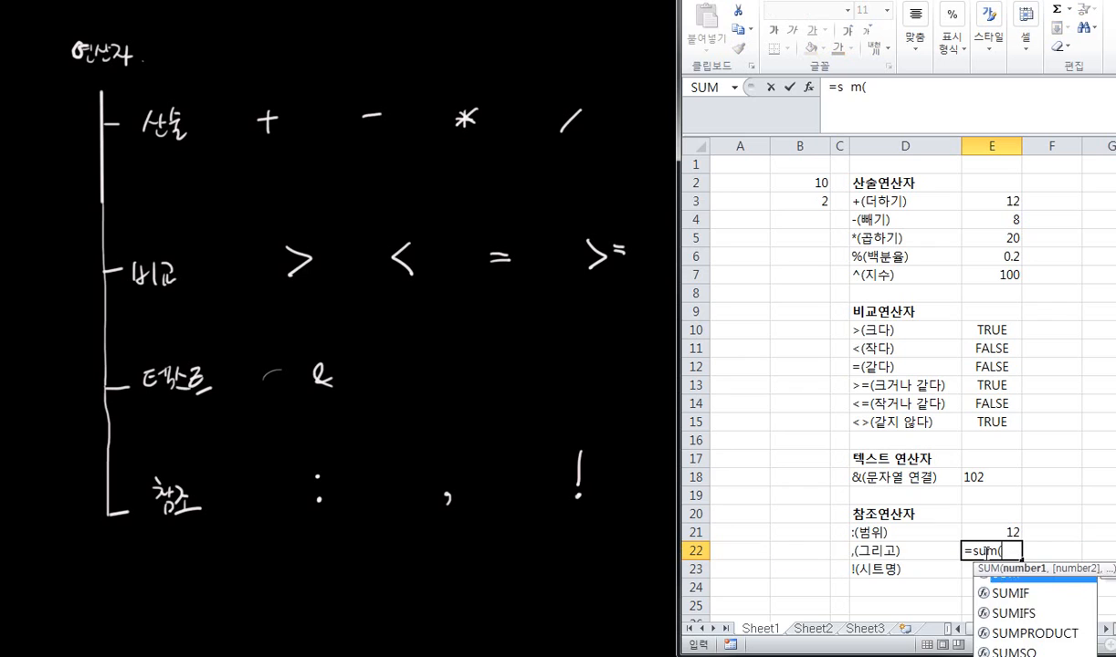
{"action": "left_click", "coordinate": [815, 186]}
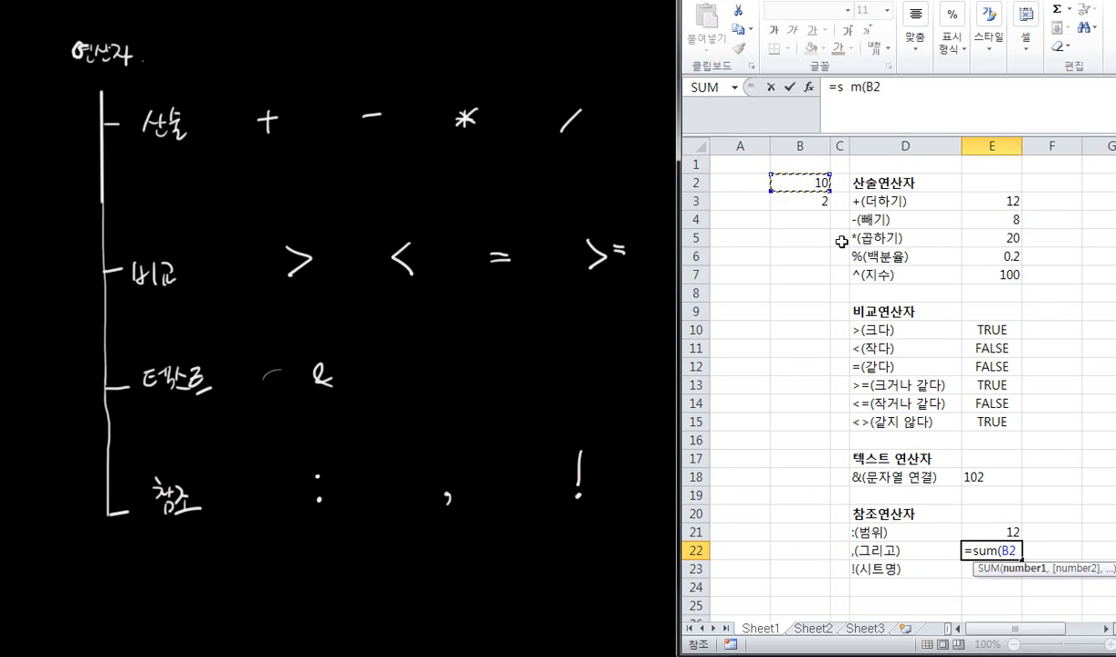
{"action": "type", "text": ","}
{"action": "left_click", "coordinate": [804, 203]}
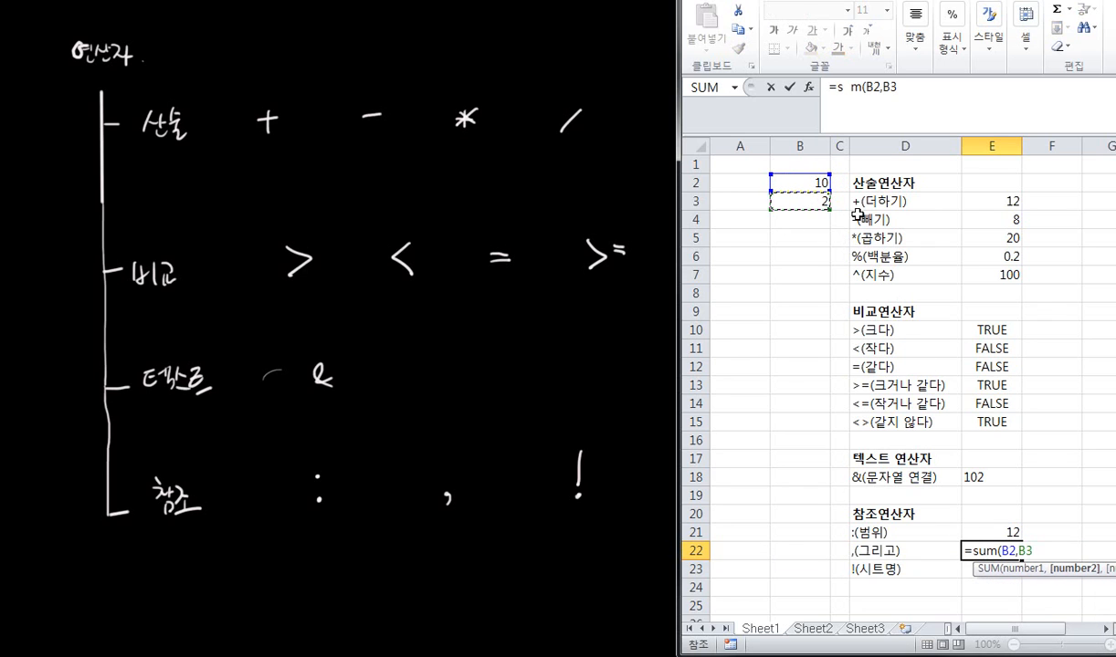
{"action": "key", "text": "Return"}
Enter the values 3, 4 and 6 in cells B4 to B6
{"action": "left_click", "coordinate": [819, 219]}
{"action": "type", "text": "8"}
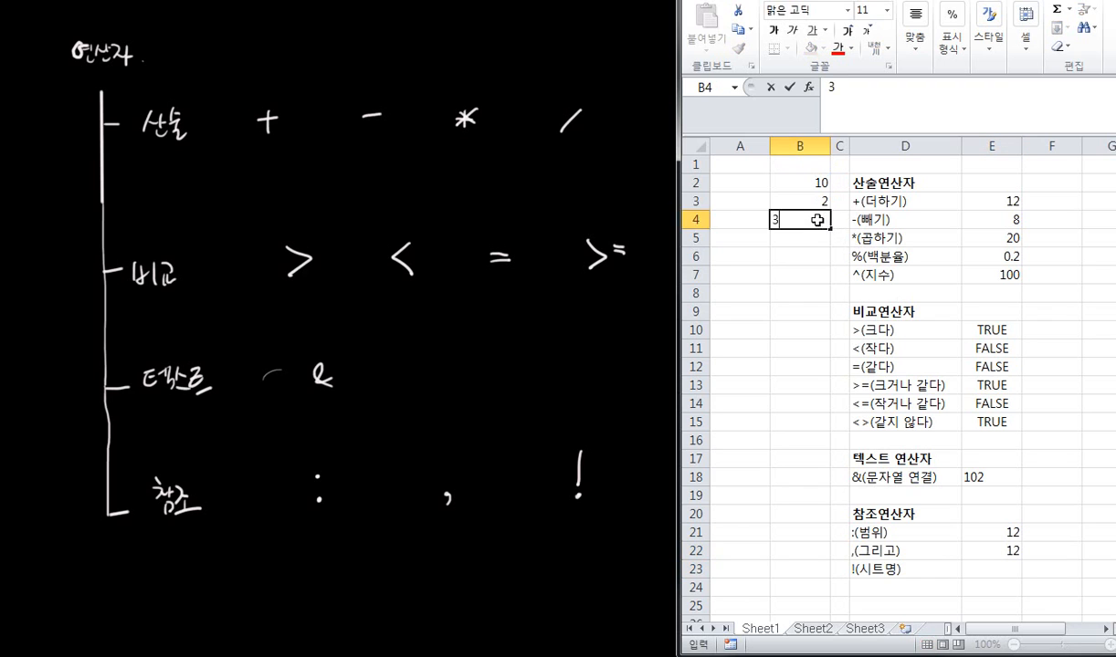
{"action": "key", "text": "Return"}
{"action": "type", "text": "4"}
{"action": "key", "text": "Return"}
{"action": "type", "text": "6"}
{"action": "key", "text": "Return"}
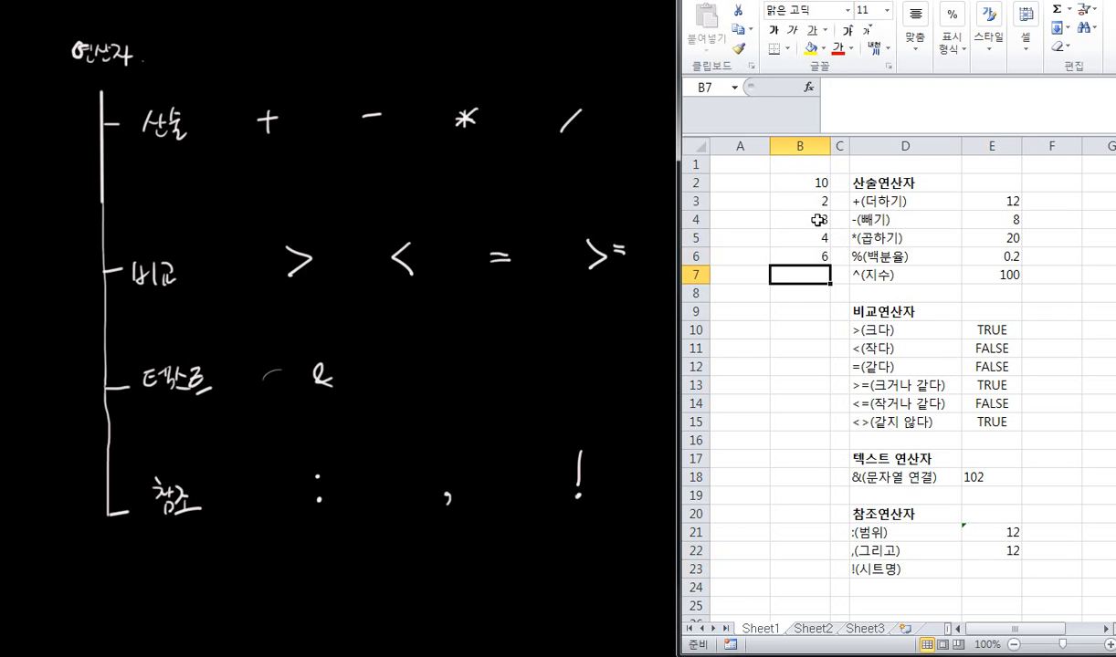
Start a replacement SUM formula in cell E22, try B2,B4,B6 as its arguments, and clear those arguments
{"action": "left_click", "coordinate": [1003, 548]}
{"action": "type", "text": "=sum("}
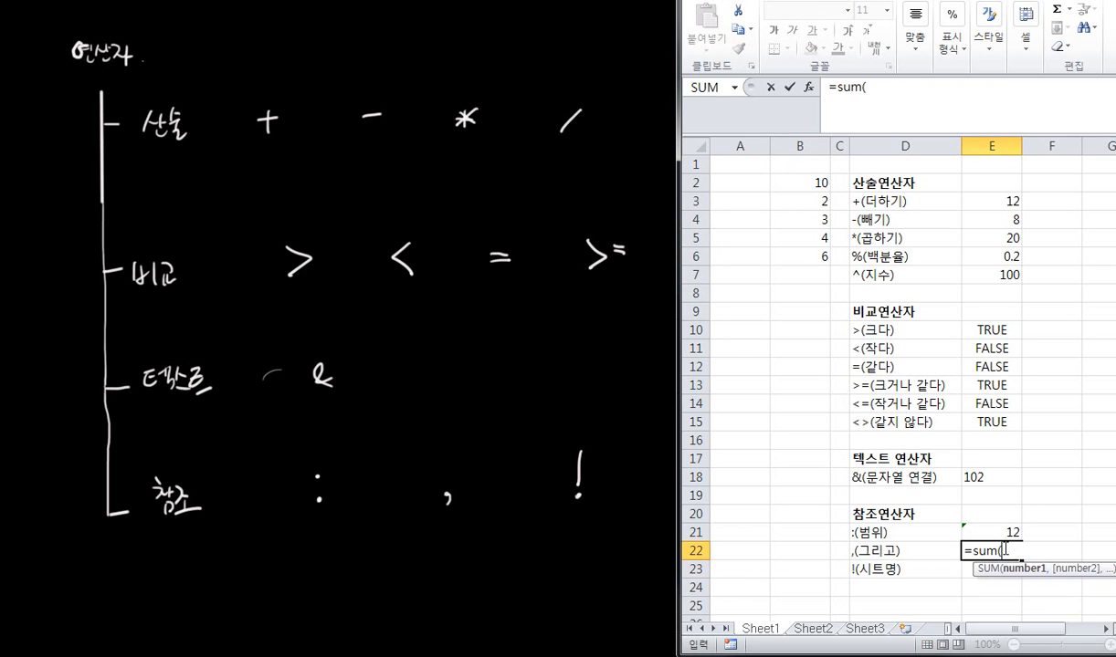
{"action": "left_click_drag", "start_coordinate": [777, 180], "coordinate": [801, 182]}
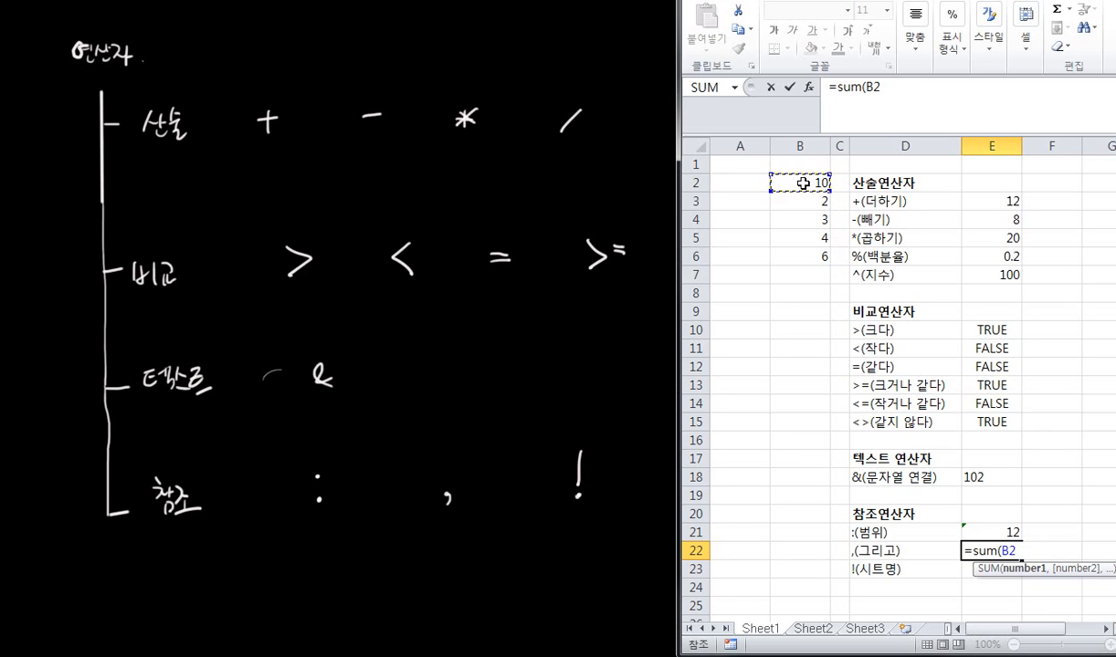
{"action": "type", "text": ","}
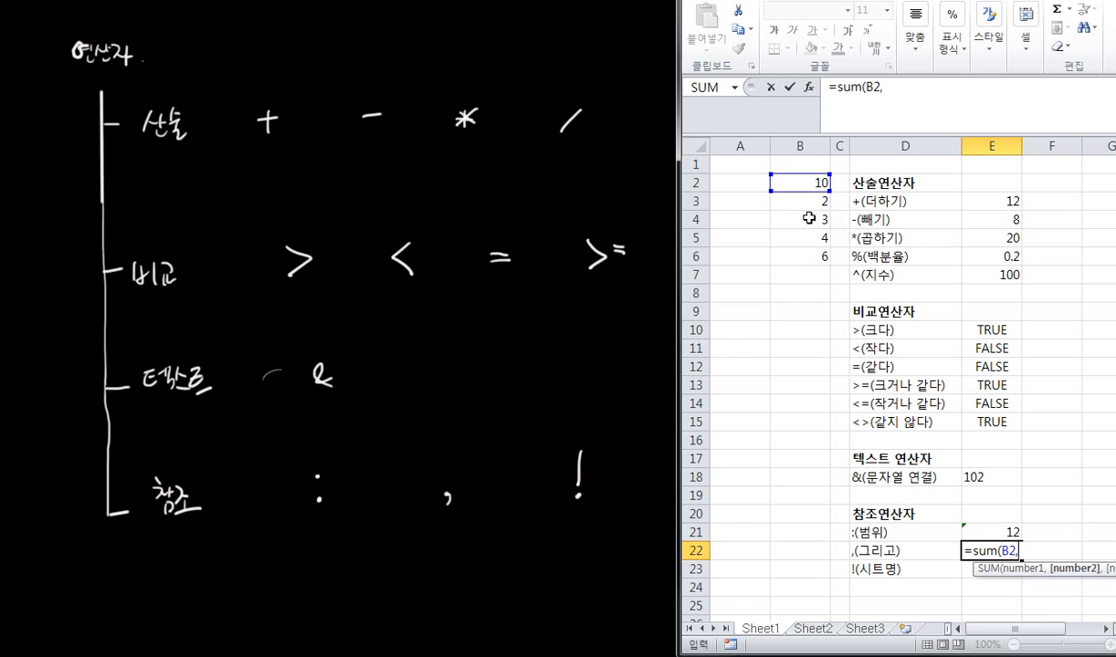
{"action": "left_click", "coordinate": [808, 219]}
{"action": "type", "text": ","}
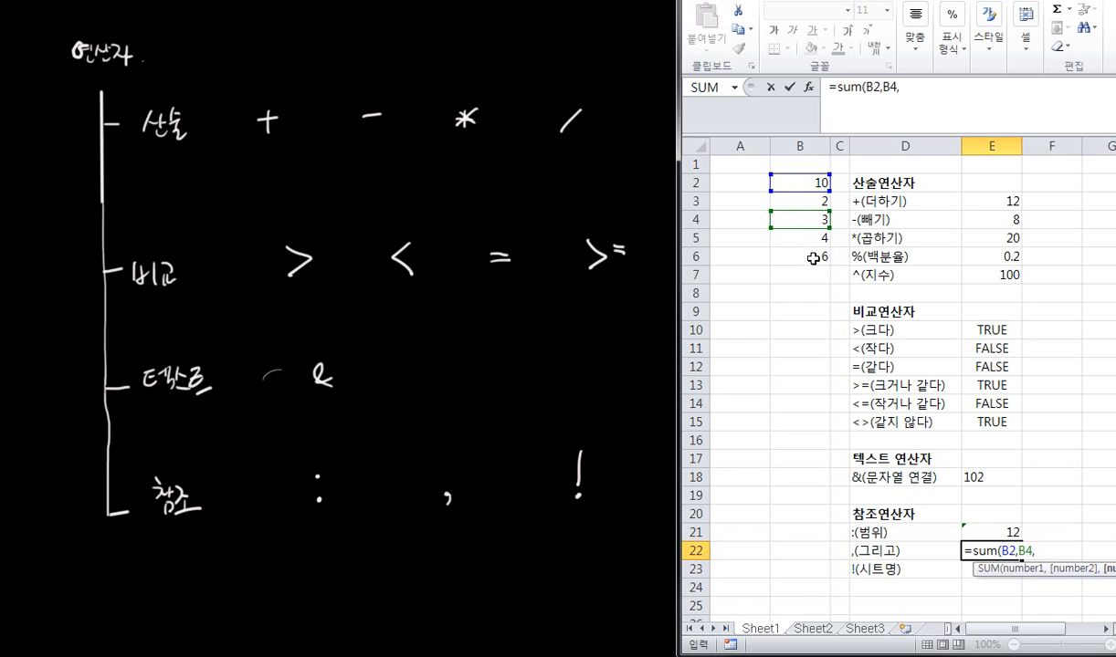
{"action": "left_click", "coordinate": [812, 258]}
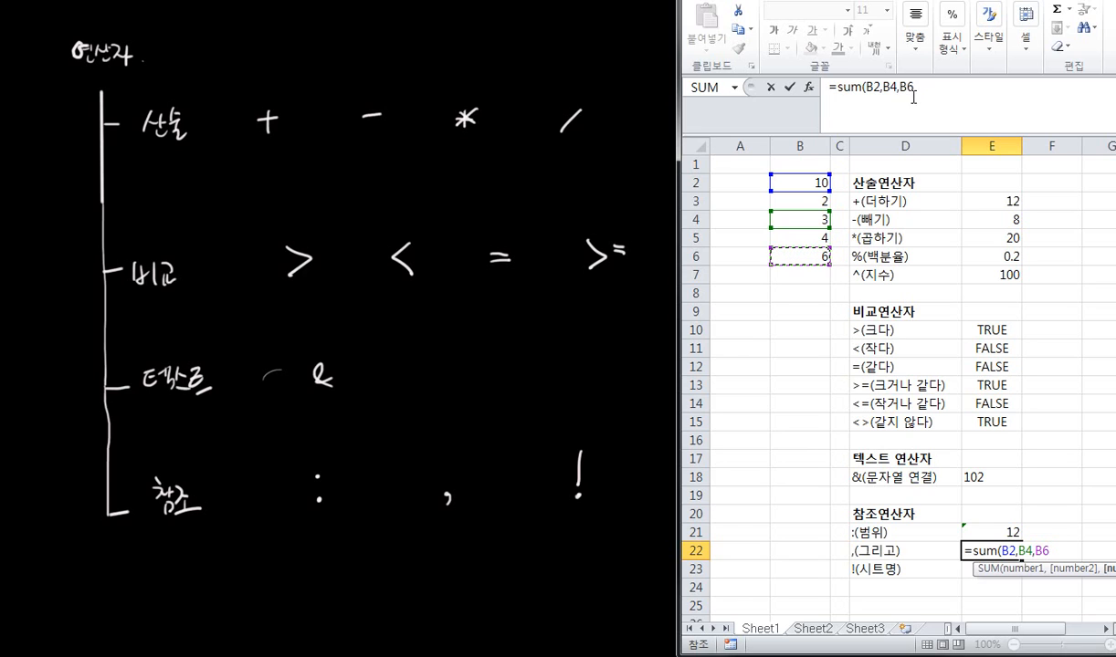
{"action": "left_click_drag", "start_coordinate": [912, 89], "coordinate": [838, 86]}
{"action": "key", "text": "BackSpace"}
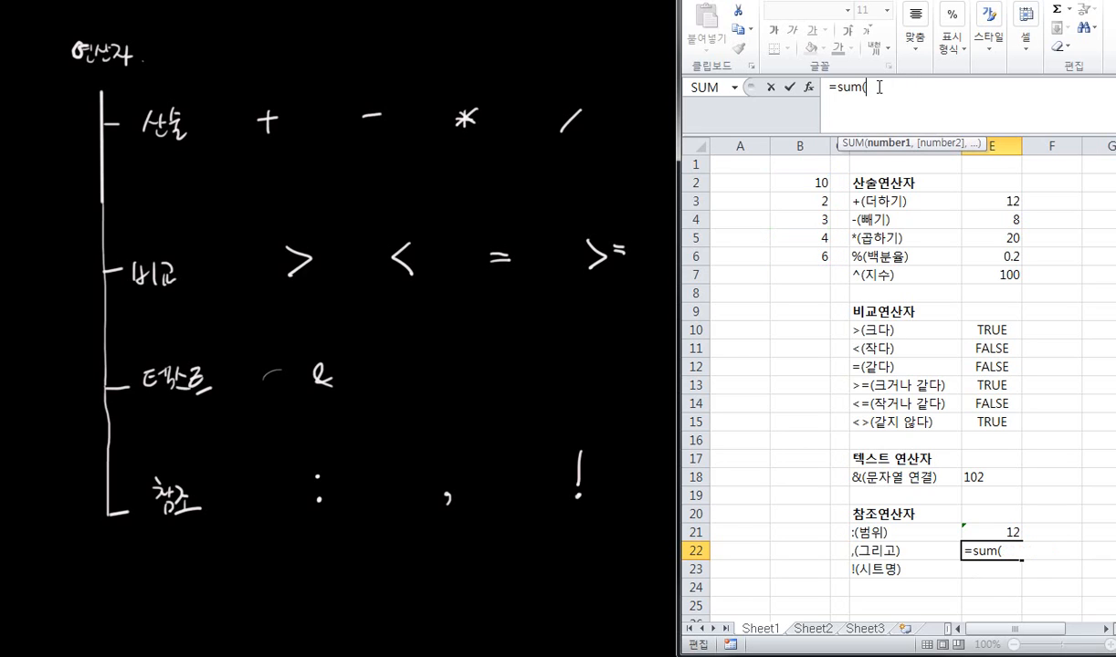
Complete cell E22's formula as =SUM(B2,B3,B5) and reselect that cell to review it
{"action": "left_click", "coordinate": [820, 184]}
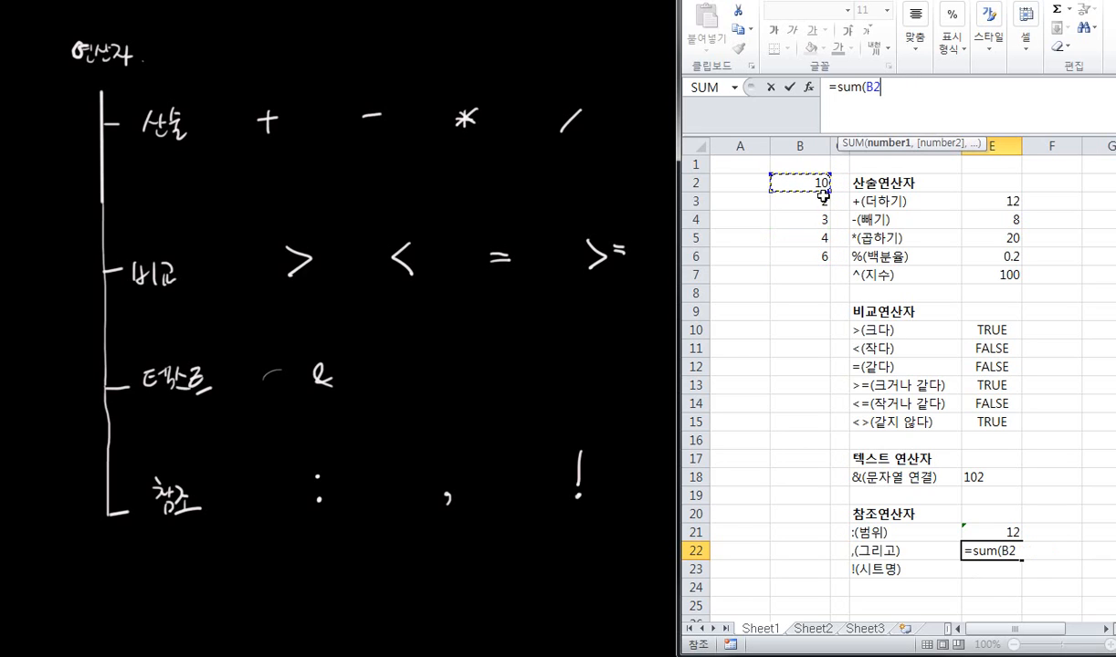
{"action": "type", "text": ","}
{"action": "left_click", "coordinate": [820, 201]}
{"action": "type", "text": ","}
{"action": "left_click", "coordinate": [820, 238]}
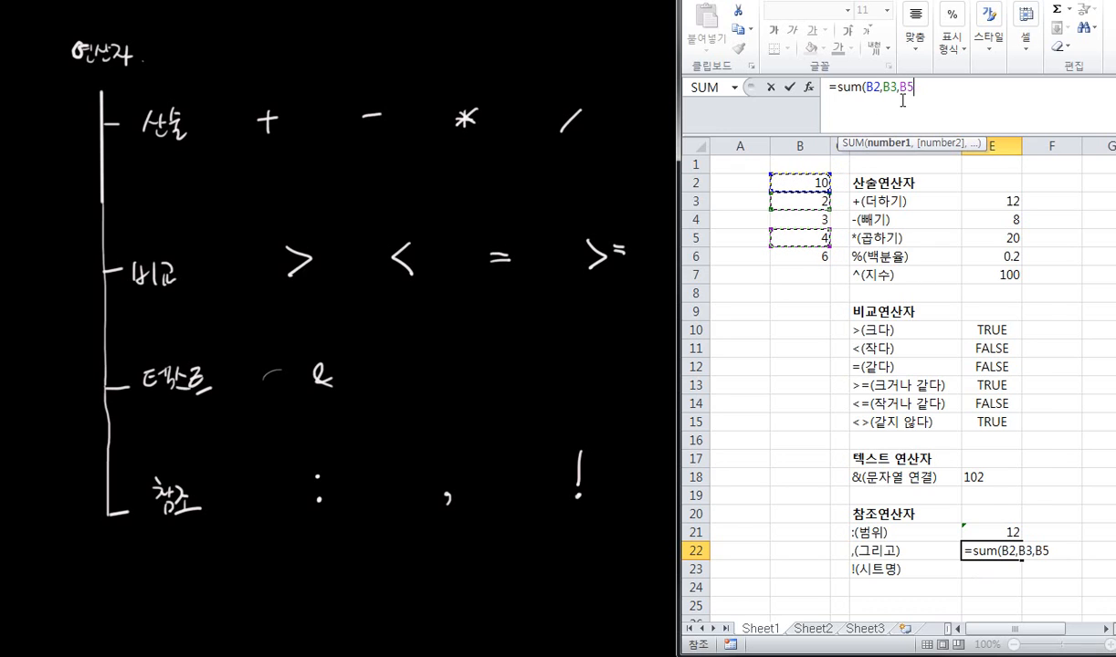
{"action": "key", "text": "Return"}
{"action": "left_click", "coordinate": [938, 545]}
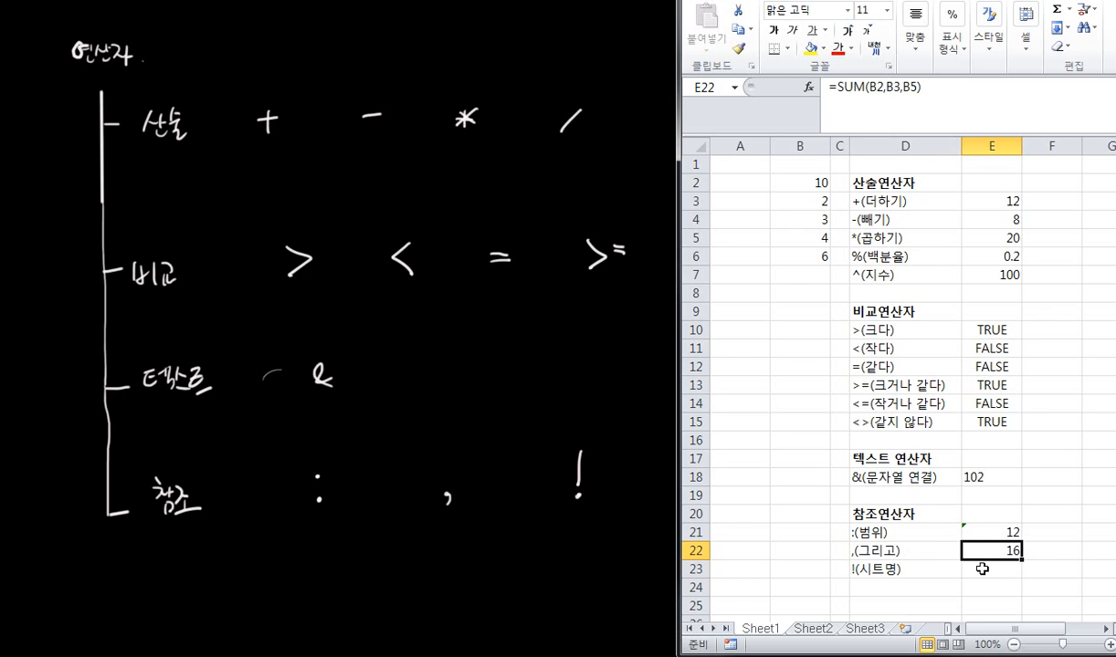
Check the numbers on Sheet2, and enter the cross-sheet formula =SUM(Sheet2!B2:B4) in cell E23 of Sheet1
{"action": "key", "text": "Return"}
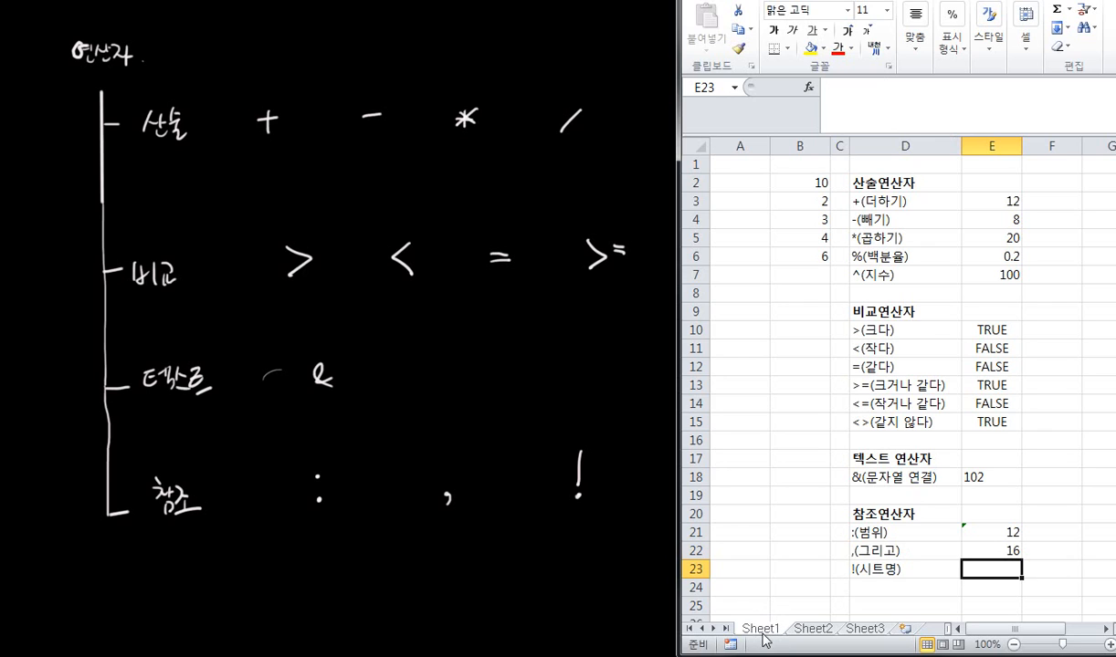
{"action": "left_click", "coordinate": [811, 628]}
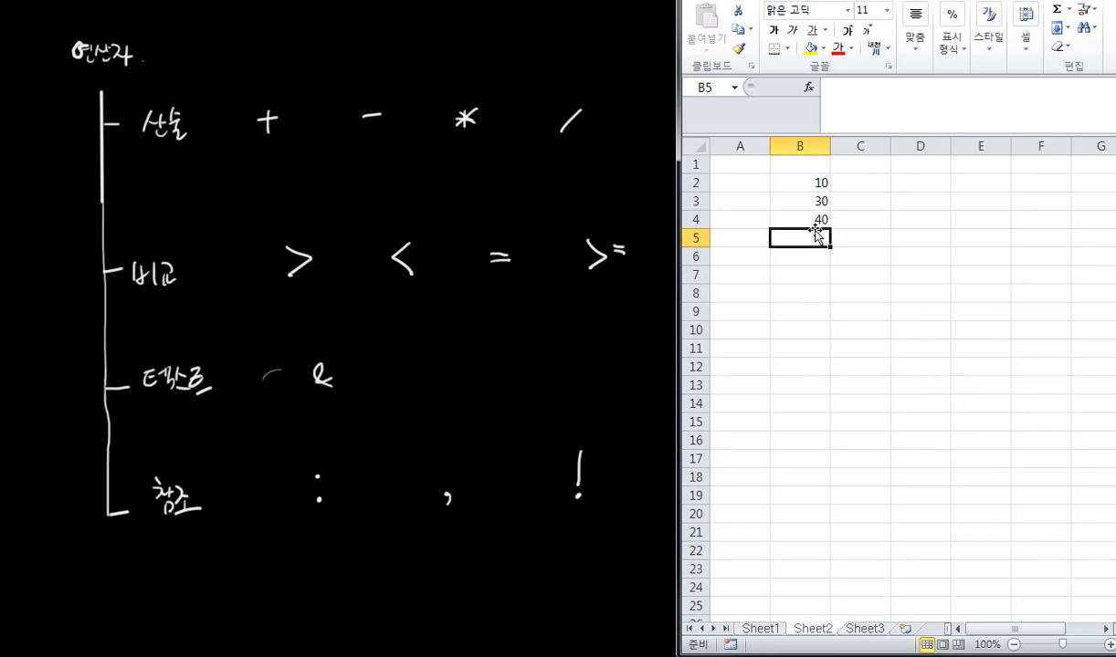
{"action": "left_click", "coordinate": [757, 628]}
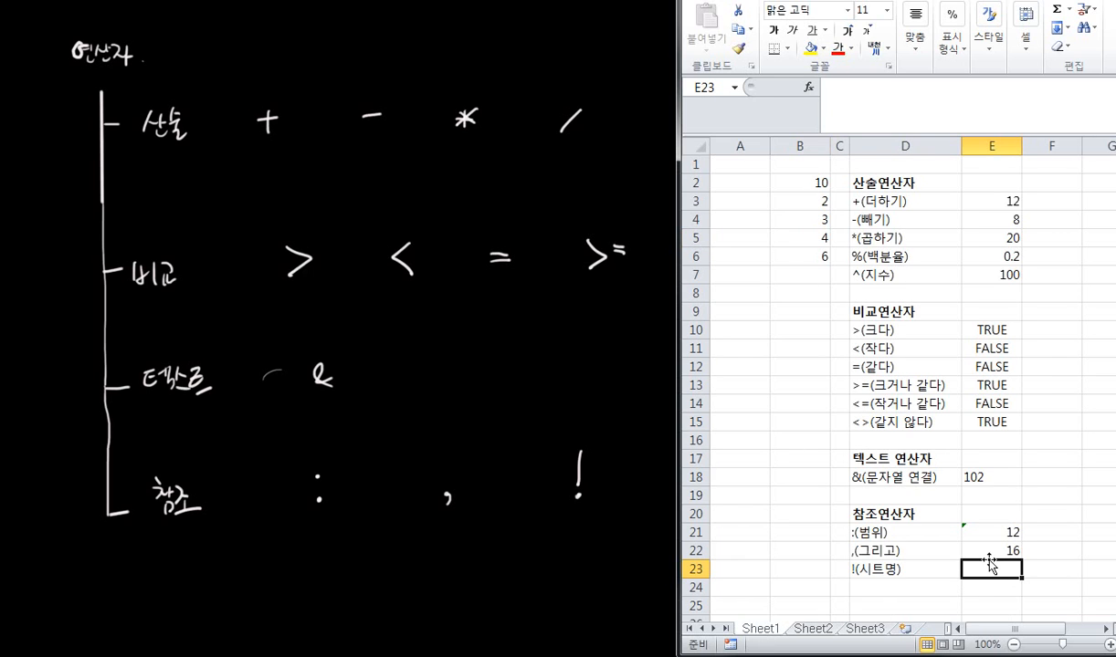
{"action": "type", "text": "=sum("}
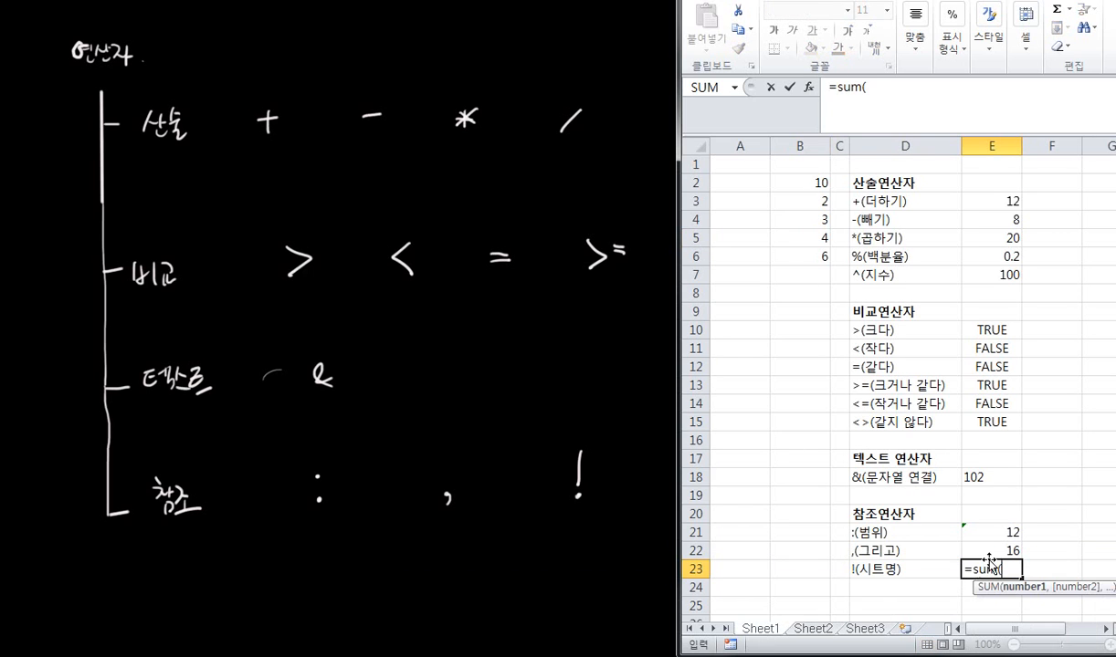
{"action": "left_click", "coordinate": [812, 628]}
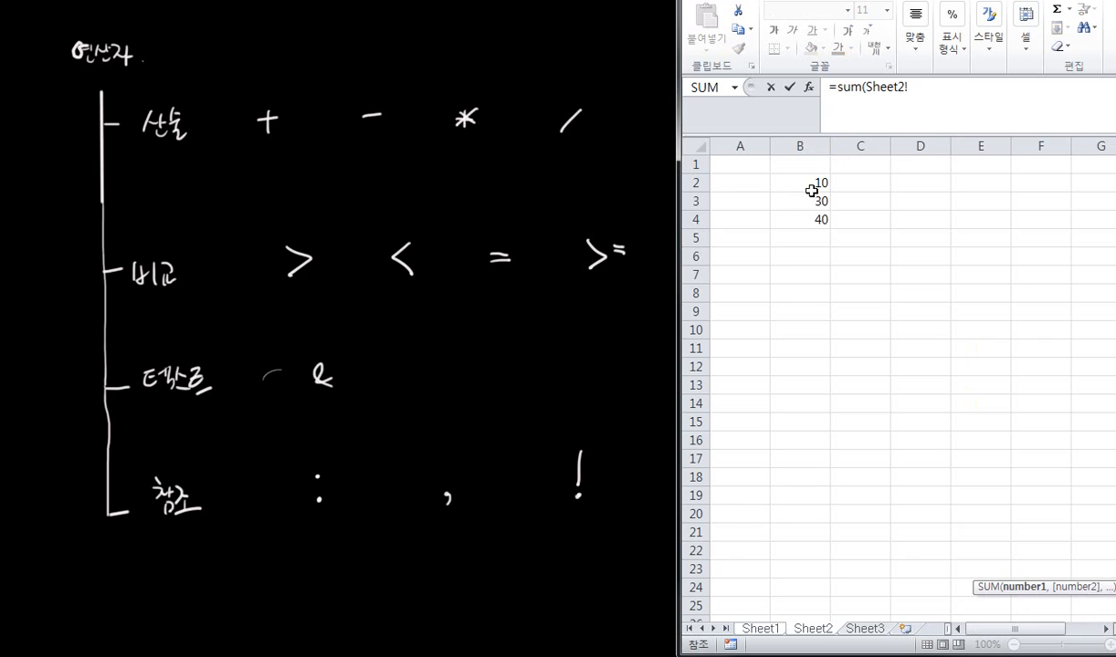
{"action": "left_click_drag", "start_coordinate": [808, 182], "coordinate": [815, 219]}
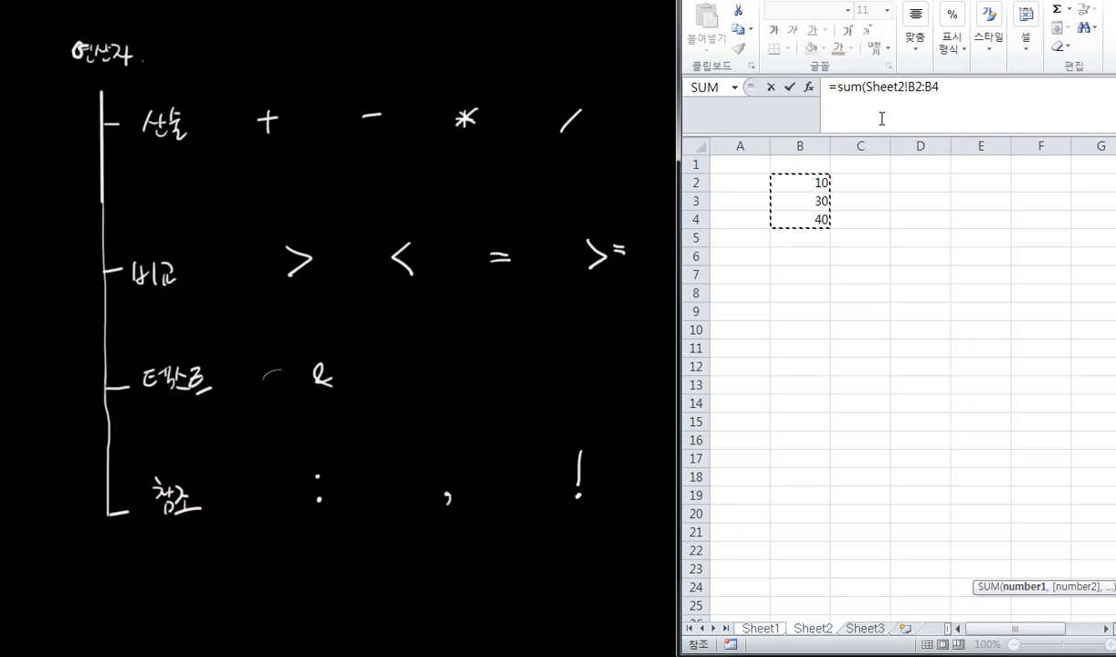
{"action": "type", "text": ")"}
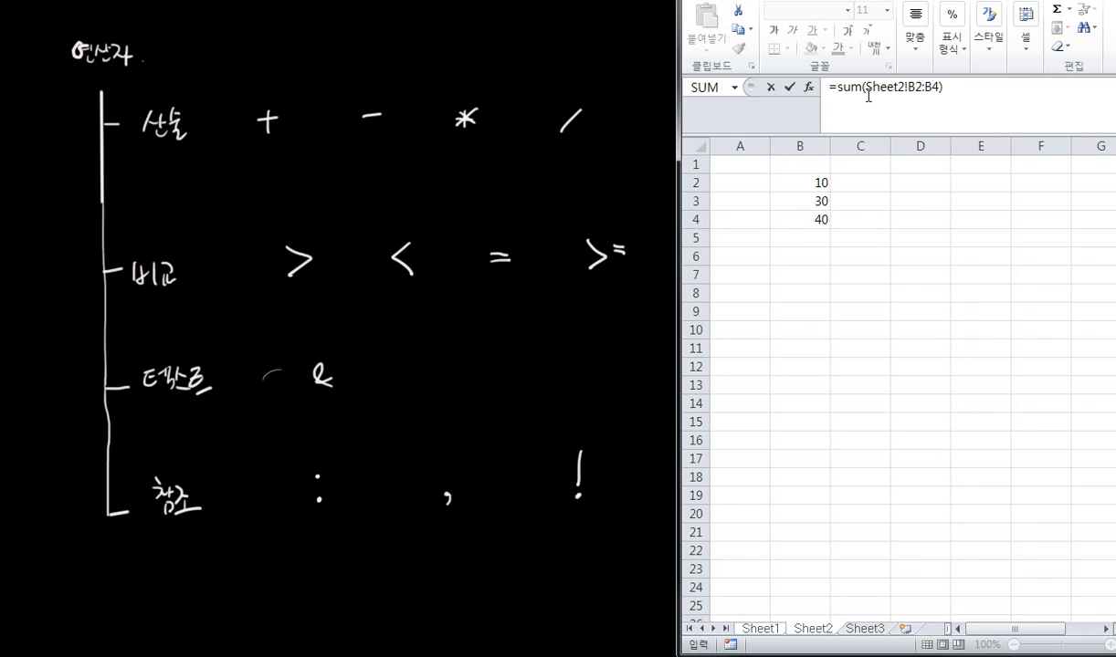
{"action": "key", "text": "Return"}
Examine the Sheet2! sheet-name reference in cell E23's formula, leaving the formula as it is
{"action": "left_click", "coordinate": [987, 567]}
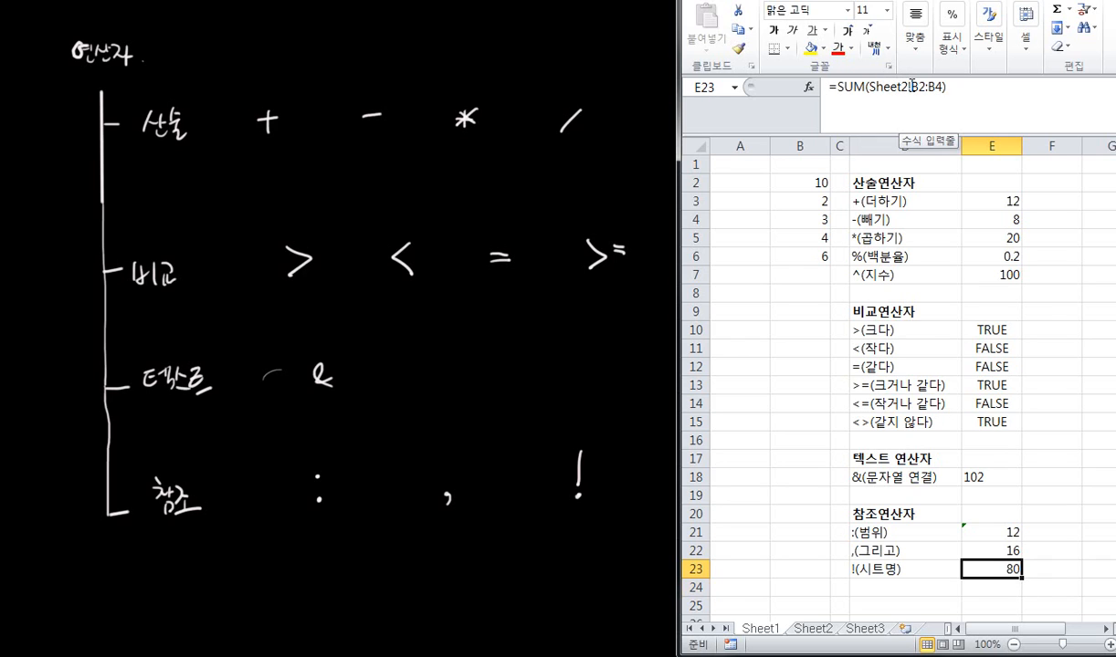
{"action": "left_click_drag", "start_coordinate": [911, 86], "coordinate": [868, 86]}
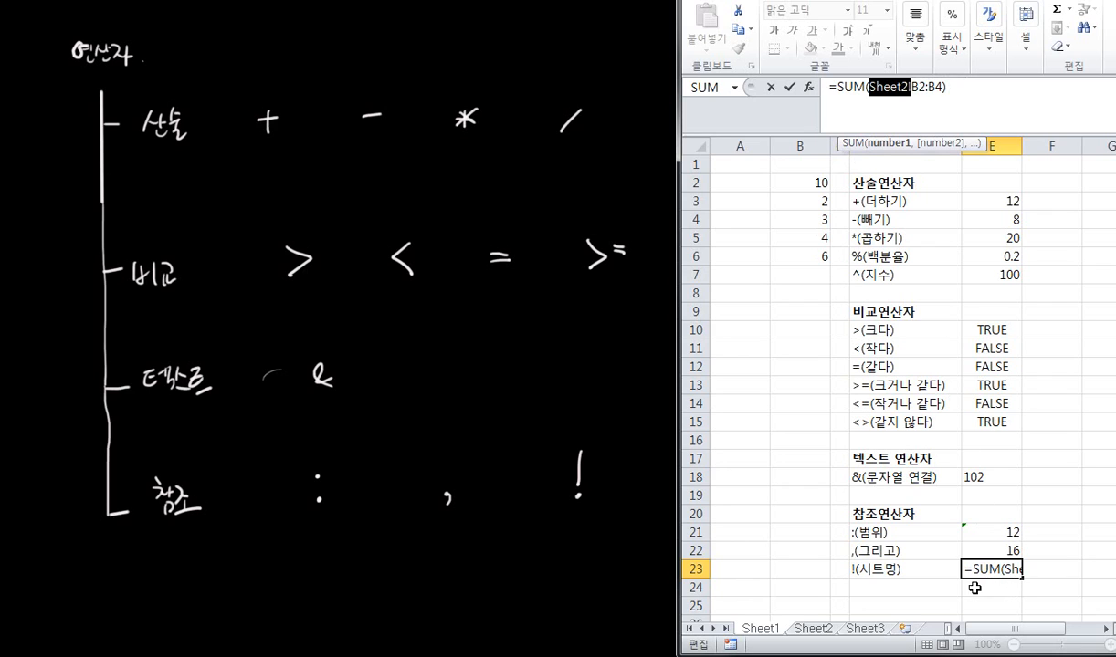
{"action": "key", "text": "Return"}
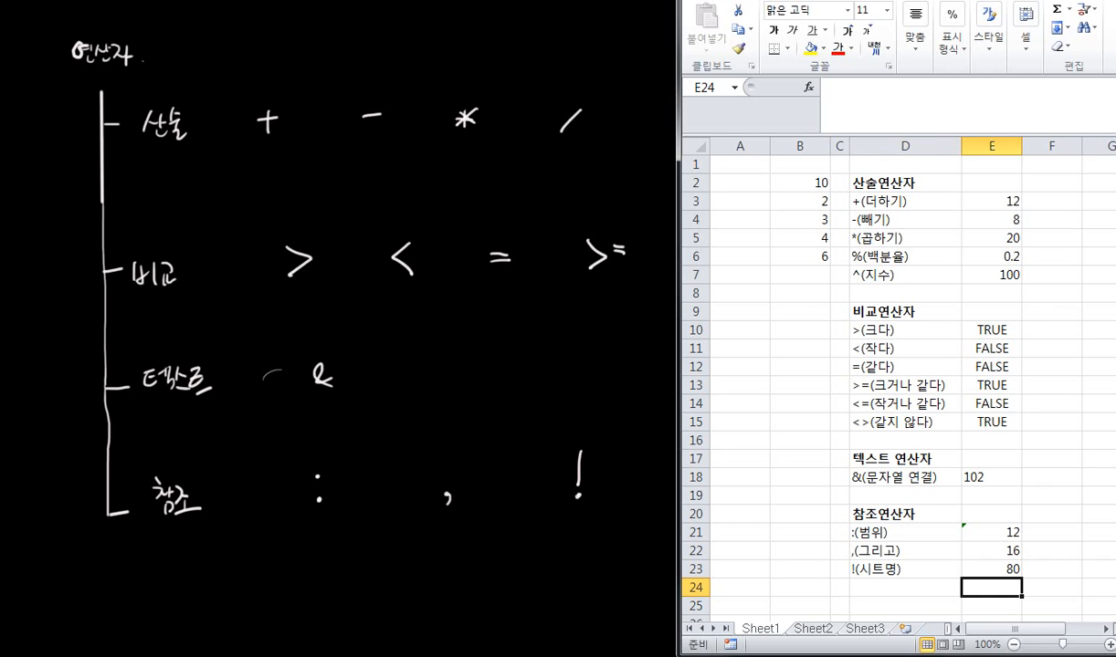
Switch to the whiteboard with the handwritten overview of the operators
{"action": "left_click", "coordinate": [145, 55]}
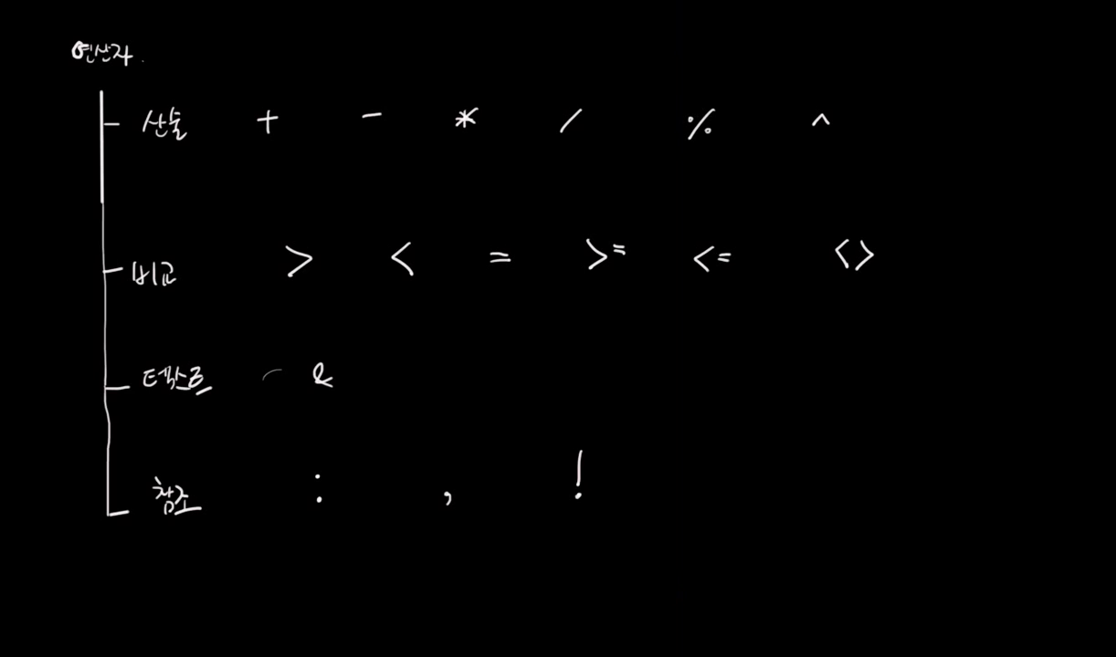